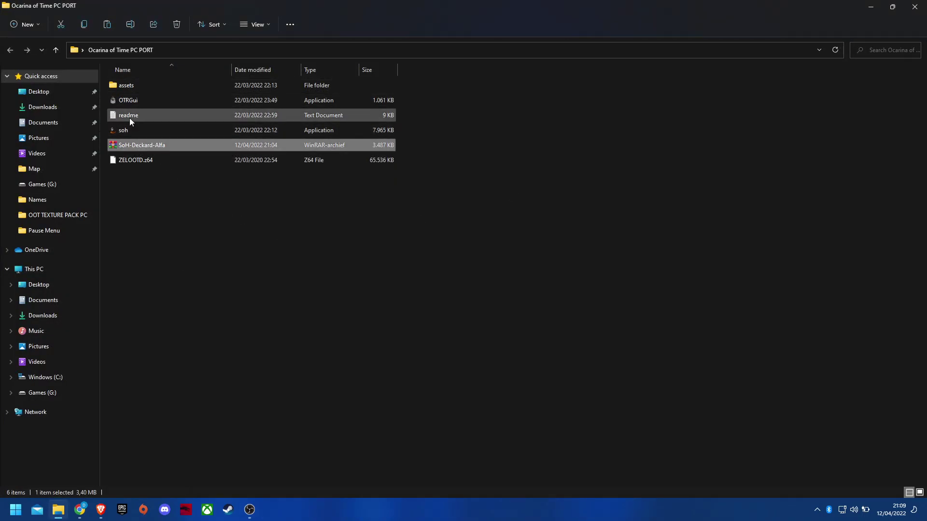
# Step: Build the OTR file in OTRGui from the ROM in Desktop\Ocarina of Time PC PORT, then close it
pyautogui.doubleClick(132, 100)
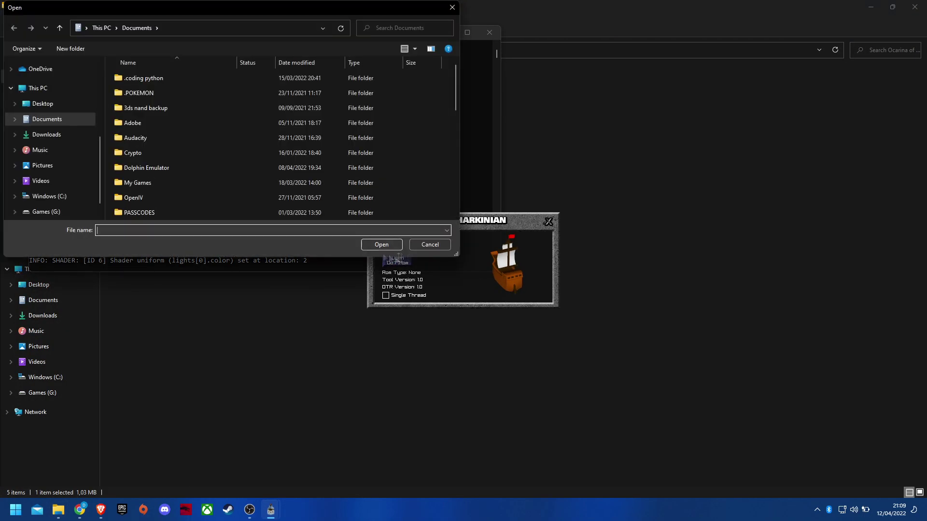
pyautogui.scroll(3, 49, 144)
pyautogui.click(43, 181)
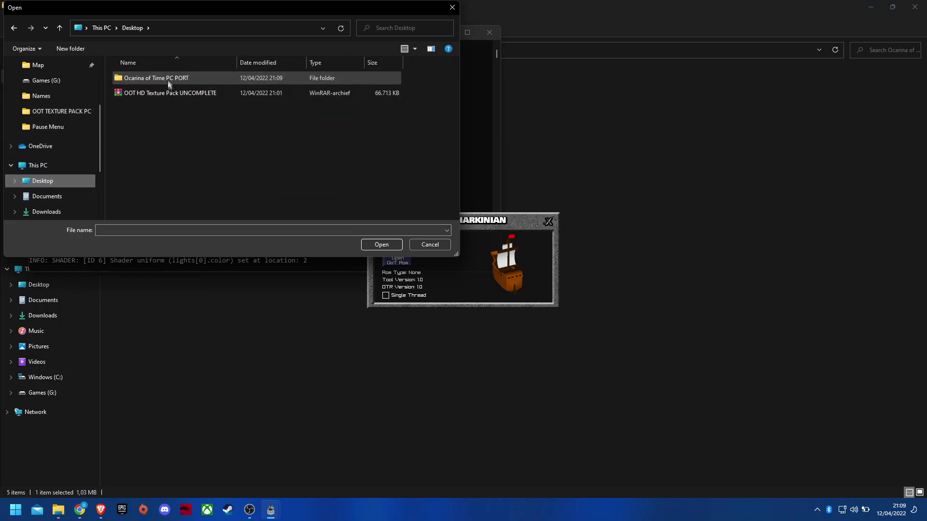
pyautogui.doubleClick(167, 80)
pyautogui.doubleClick(147, 137)
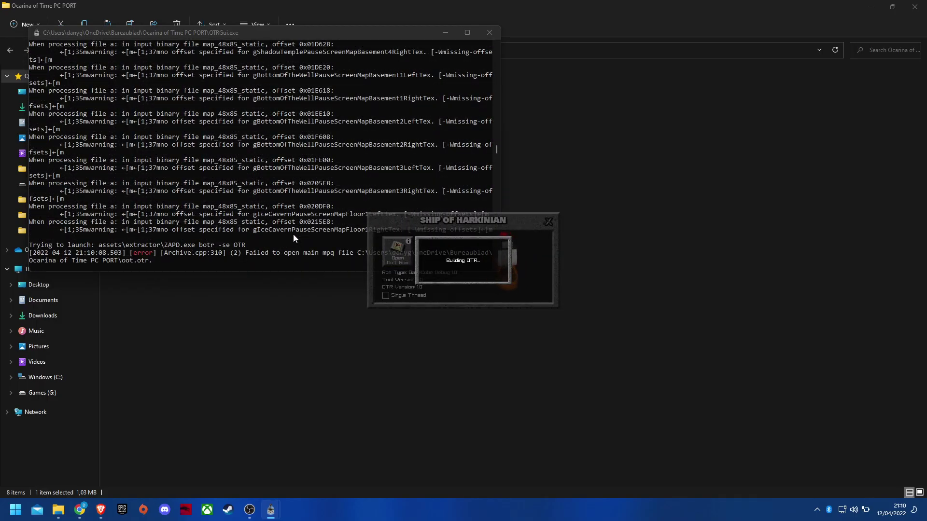
pyautogui.click(549, 222)
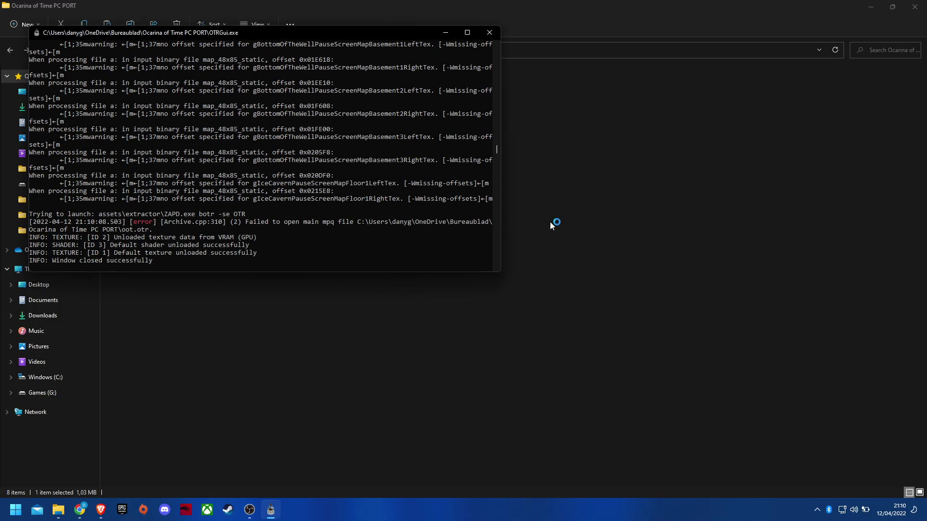
# Step: Launch soh, advance from the Zelda title screen to file select, then quit the game
pyautogui.doubleClick(133, 188)
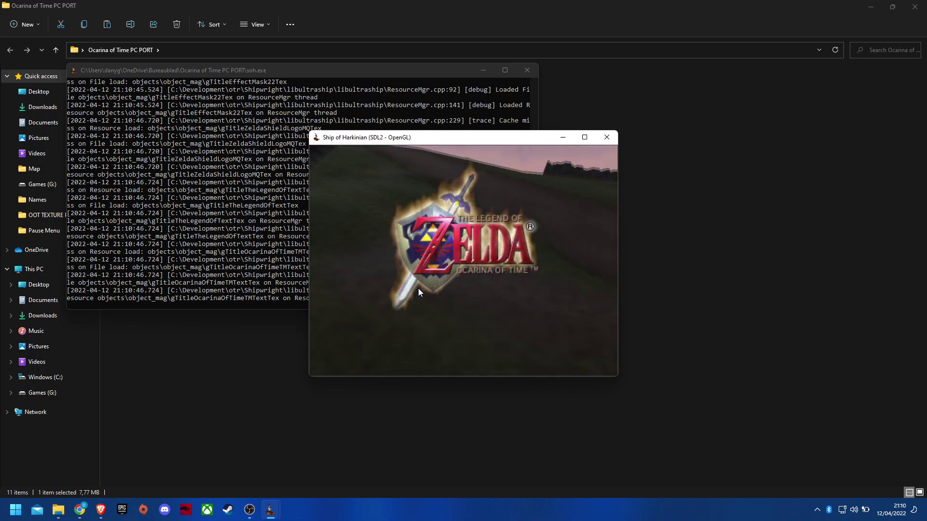
pyautogui.press('Return')
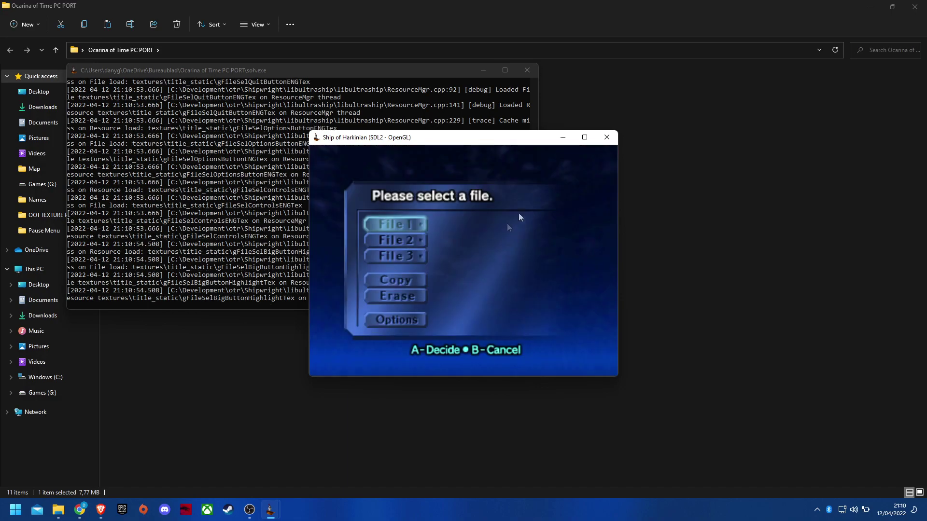
pyautogui.click(608, 138)
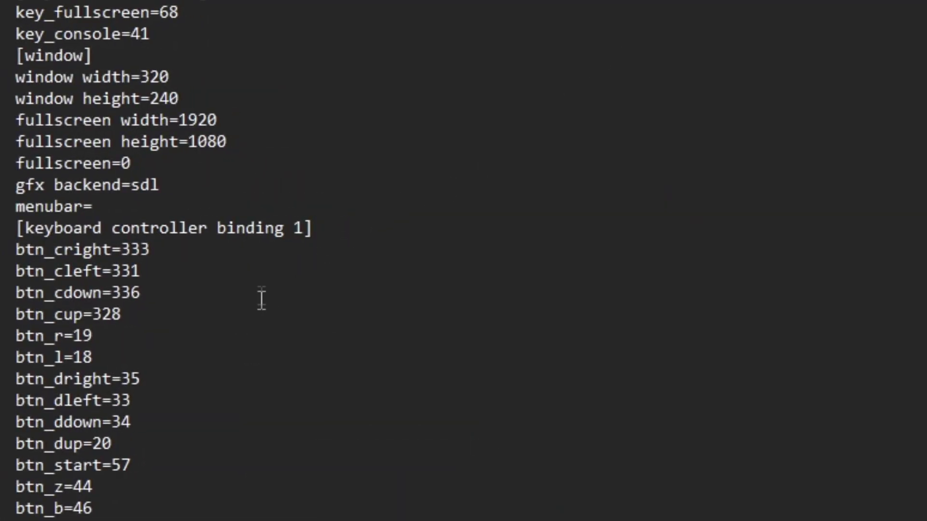
# Step: Select the gfx backend=sdl line in shipofharkinian.ini to replace sdl with dx11
pyautogui.moveTo(136, 185); pyautogui.dragTo(4, 190)
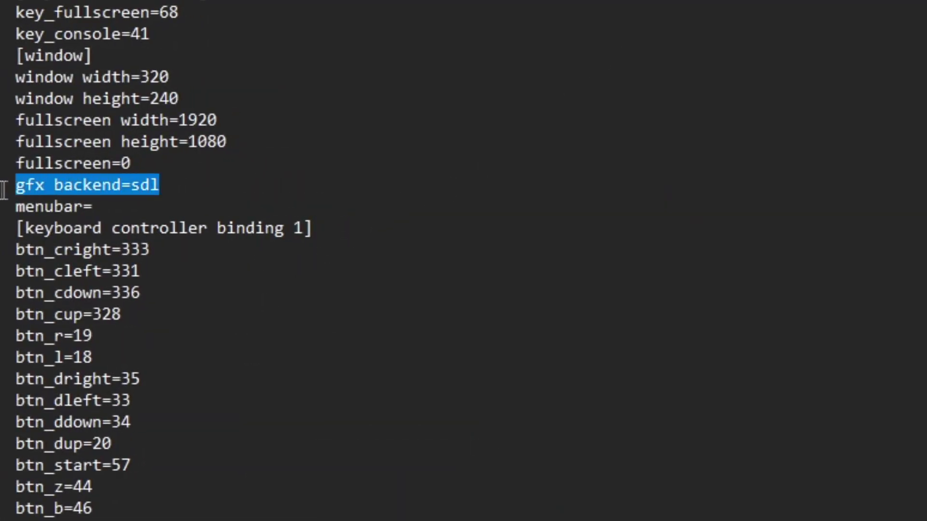
pyautogui.click(182, 186)
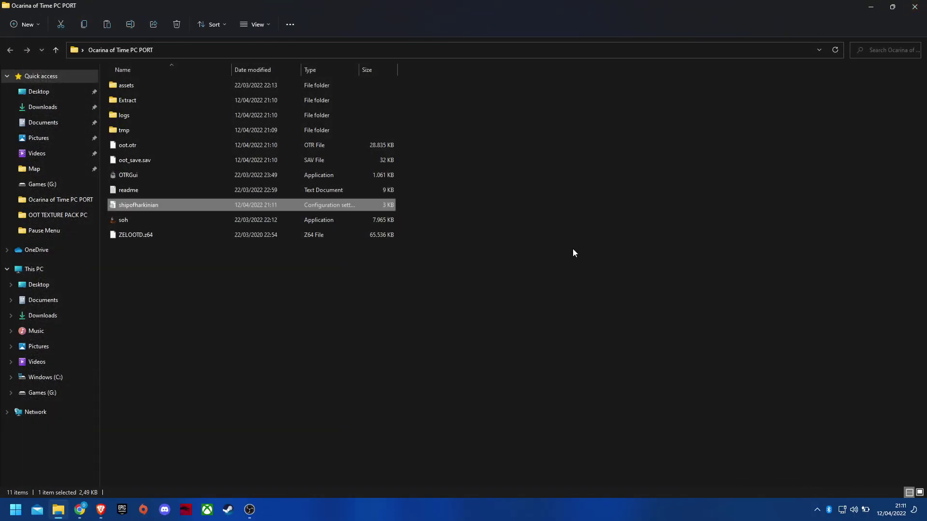
# Step: Bring up the Special K download page in Chrome and maximize the browser
pyautogui.click(535, 270)
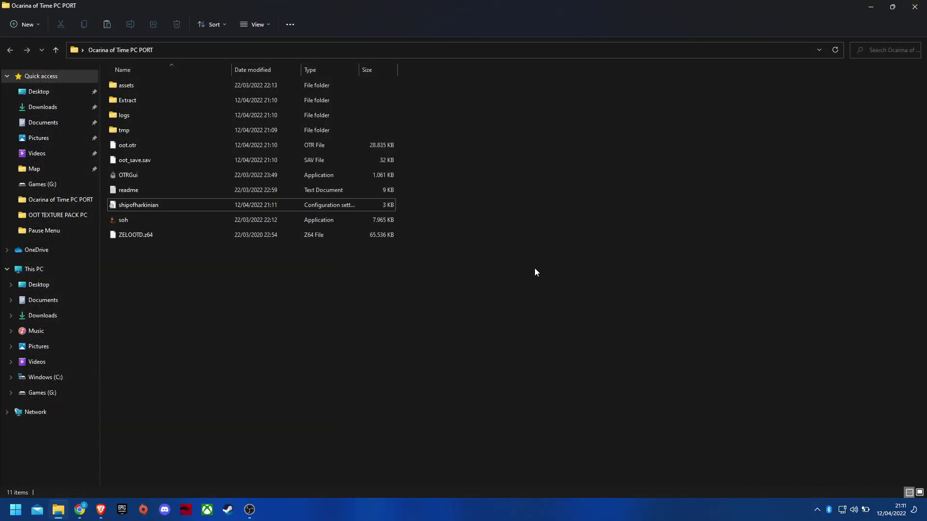
pyautogui.click(82, 508)
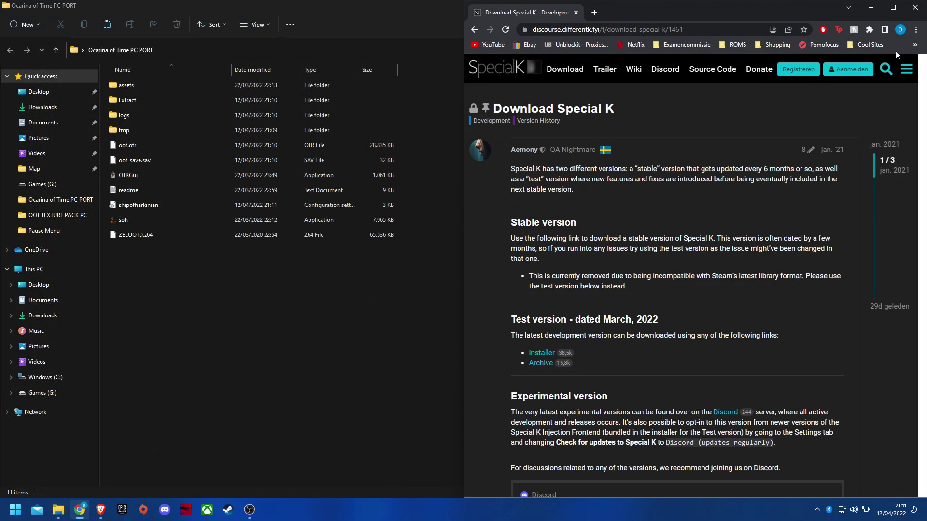
pyautogui.click(893, 7)
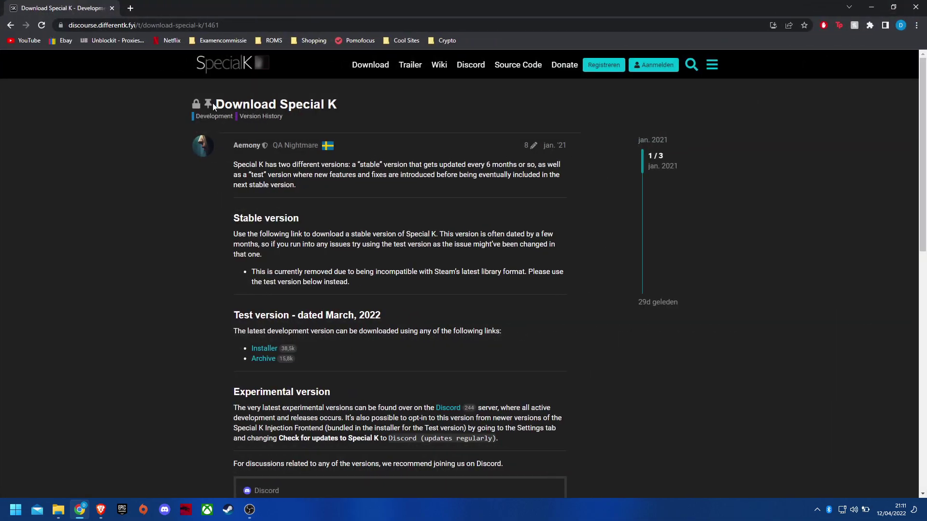
# Step: Download the Test version installer SpecialK-test.exe, keep the flagged file, and close Chrome
pyautogui.moveTo(312, 103); pyautogui.dragTo(209, 106)
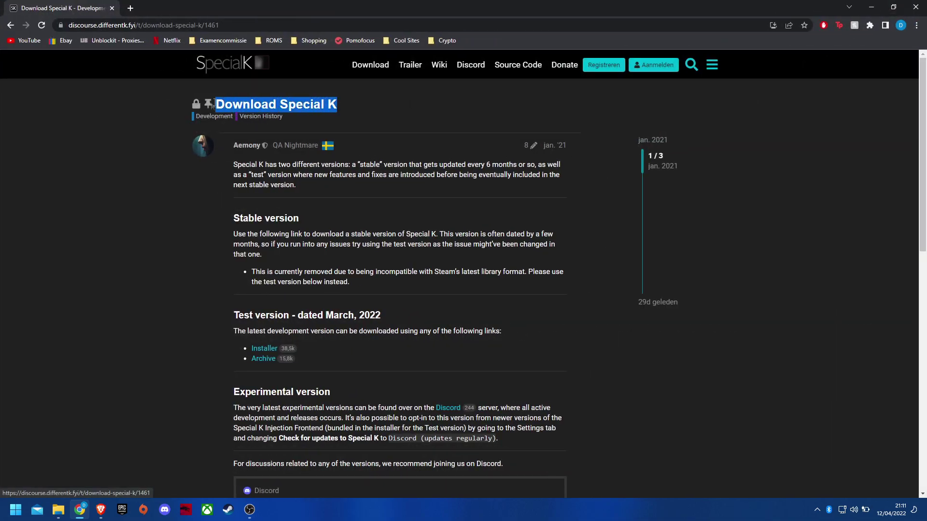
pyautogui.click(154, 222)
pyautogui.scroll(-1, 190, 249)
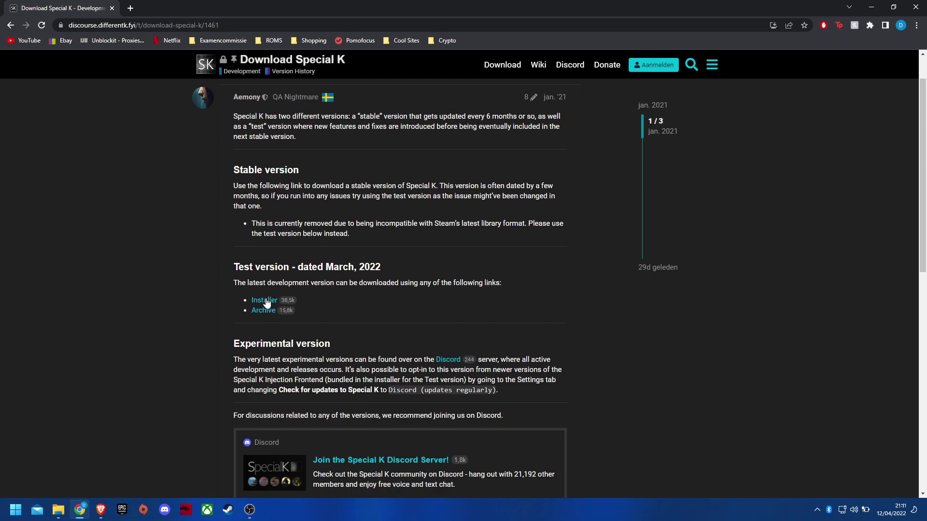
pyautogui.click(264, 300)
pyautogui.click(189, 484)
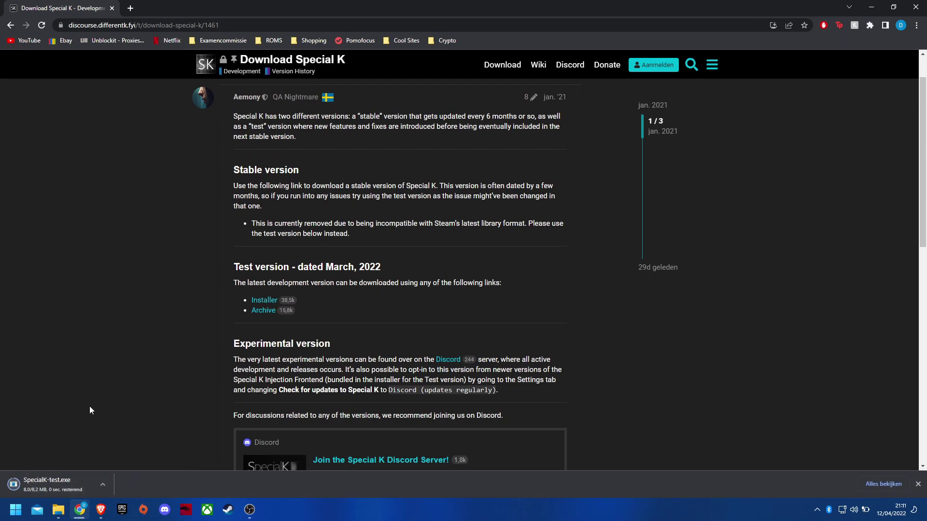
pyautogui.click(911, 9)
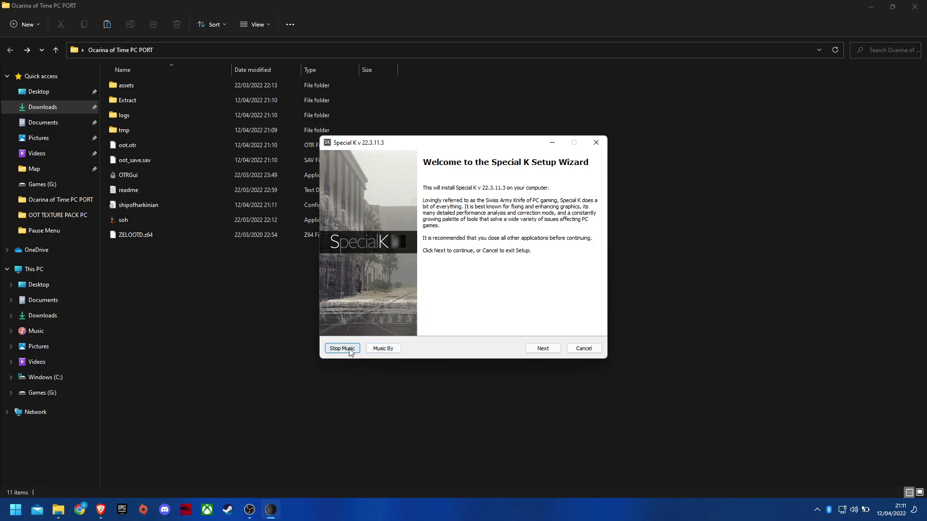
# Step: Install Special K 22.3.11.3 past the license and summary pages, then finish and launch it
pyautogui.click(539, 350)
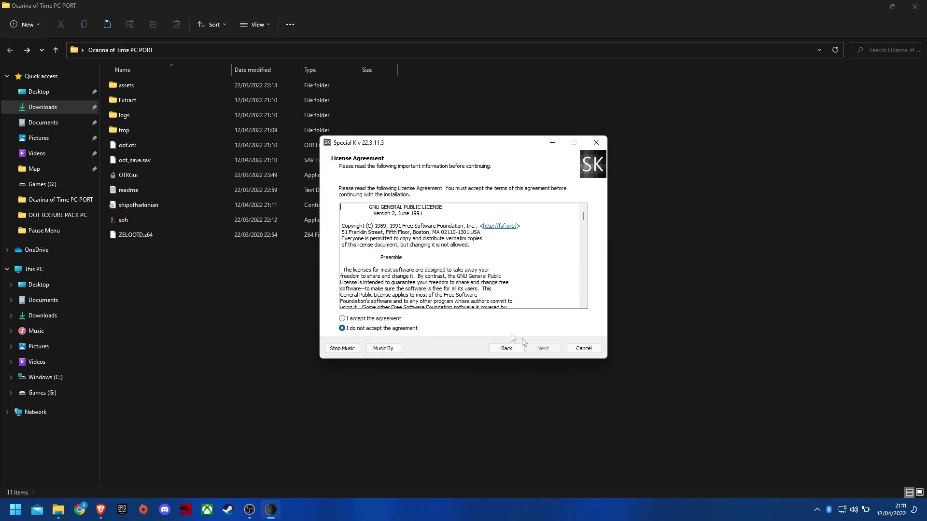
pyautogui.click(540, 351)
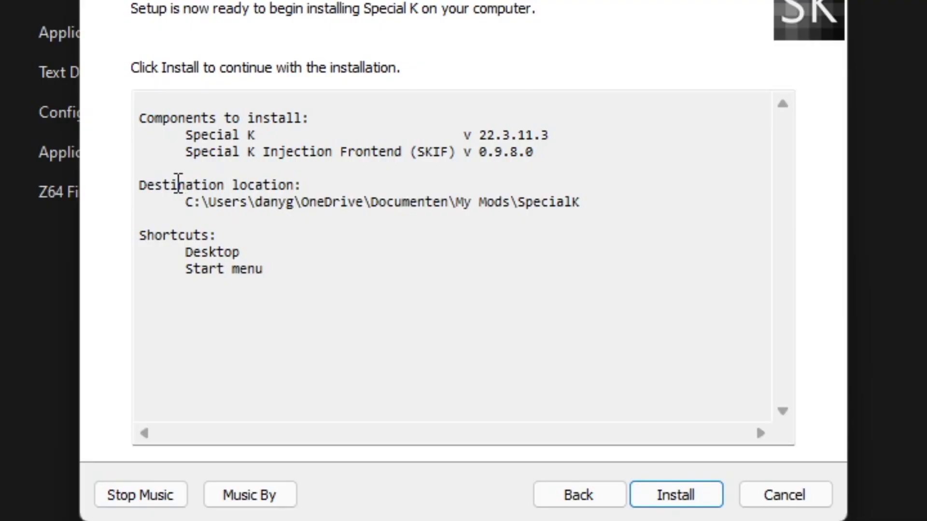
pyautogui.moveTo(178, 184); pyautogui.dragTo(552, 199)
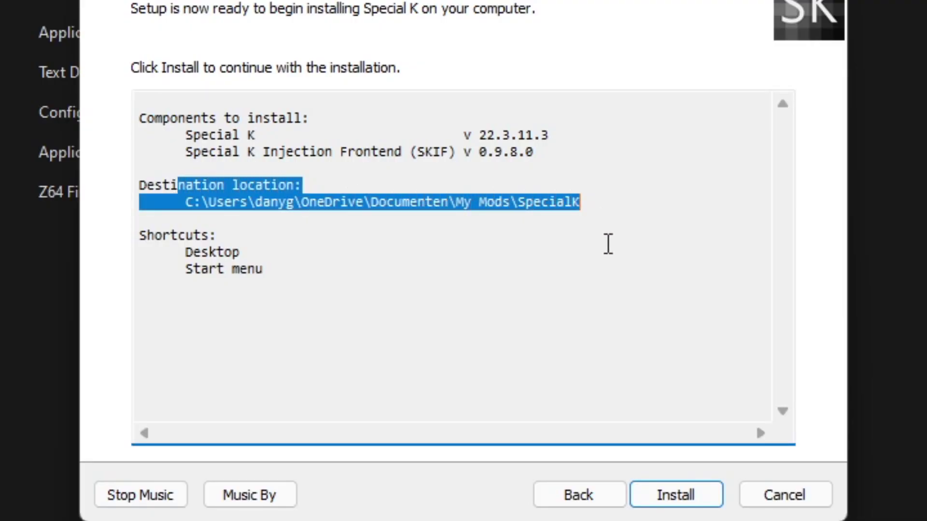
pyautogui.click(609, 244)
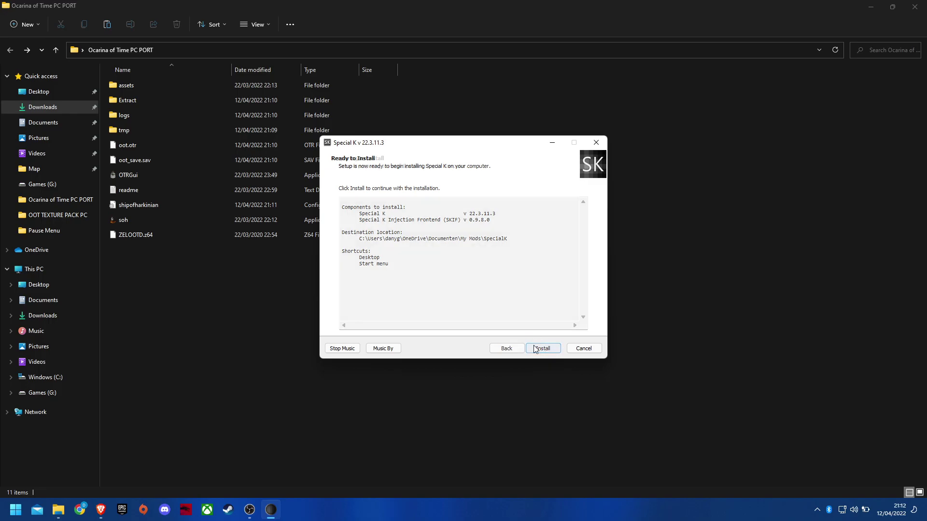
pyautogui.click(533, 346)
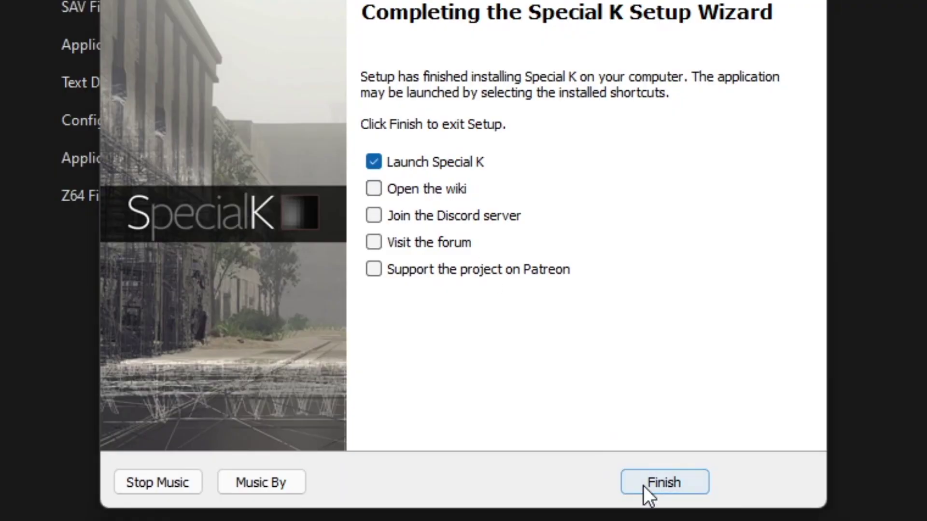
pyautogui.click(643, 485)
# Step: Add soh from the Ocarina of Time PC PORT folder as a new game in the library
pyautogui.rightClick(426, 215)
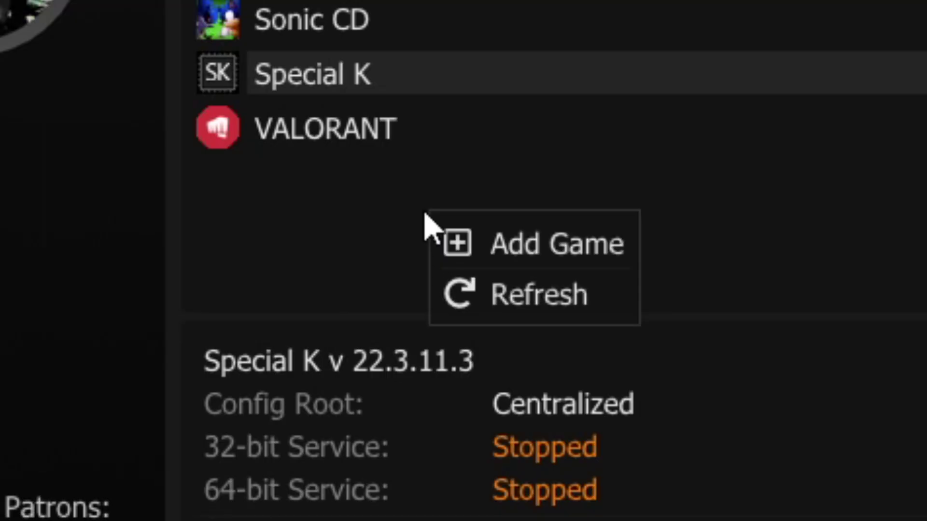
pyautogui.click(497, 248)
pyautogui.click(364, 236)
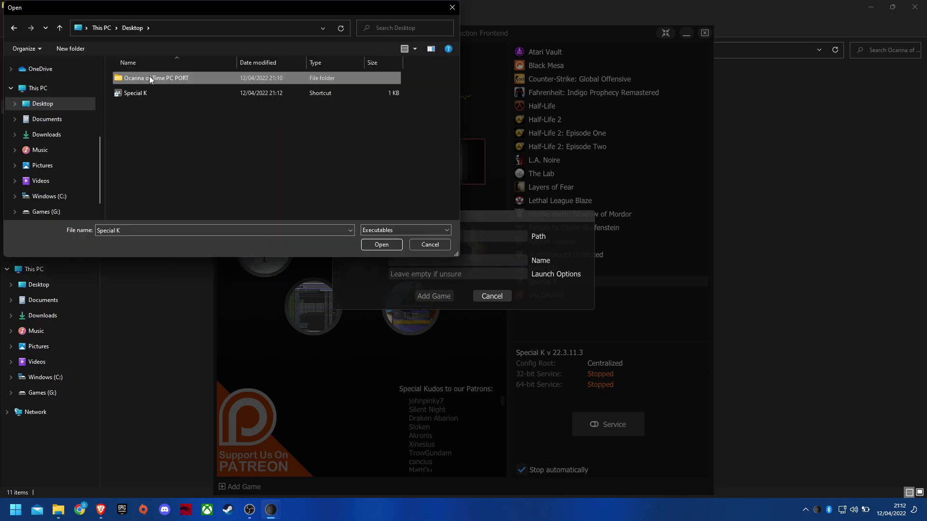
pyautogui.doubleClick(149, 76)
pyautogui.click(132, 151)
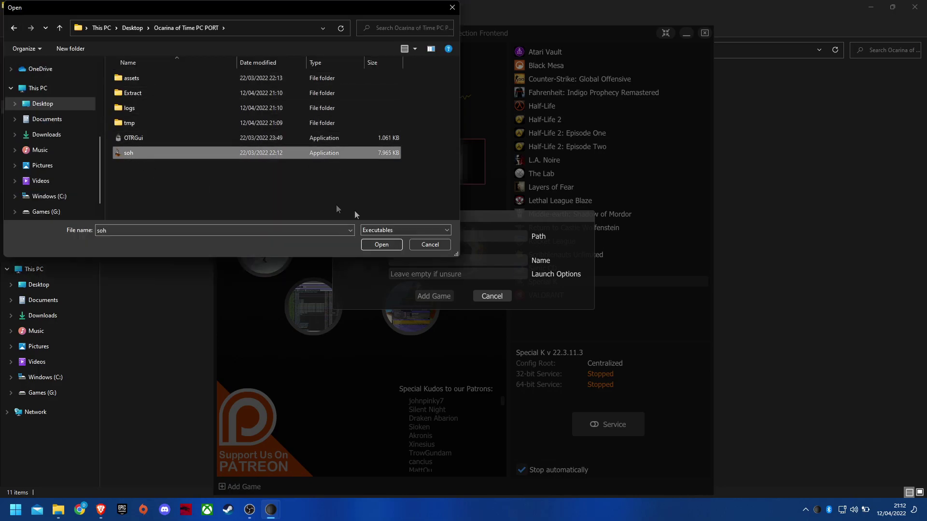
pyautogui.doubleClick(129, 154)
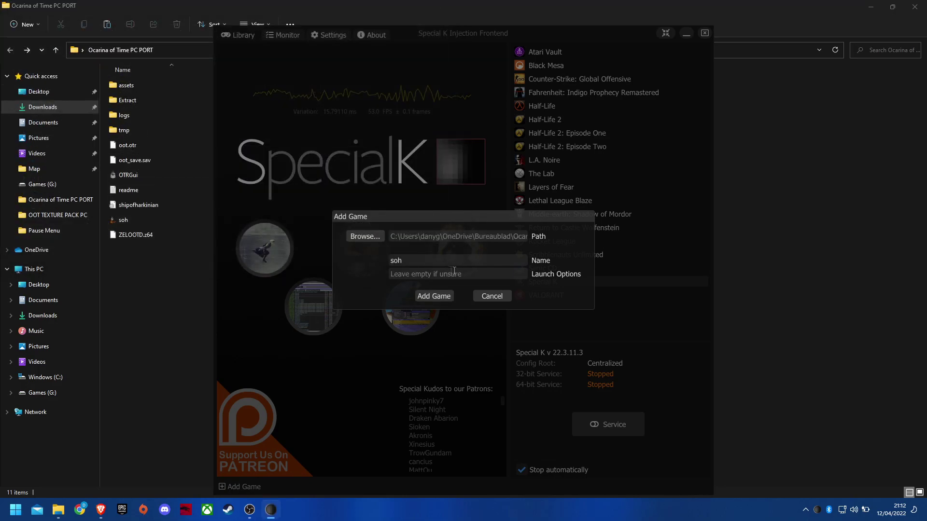
pyautogui.click(433, 296)
# Step: Rename the soh entry to 'Legend of Zelda: Ocarina of Time', save, and launch it
pyautogui.rightClick(537, 271)
pyautogui.moveTo(617, 301)
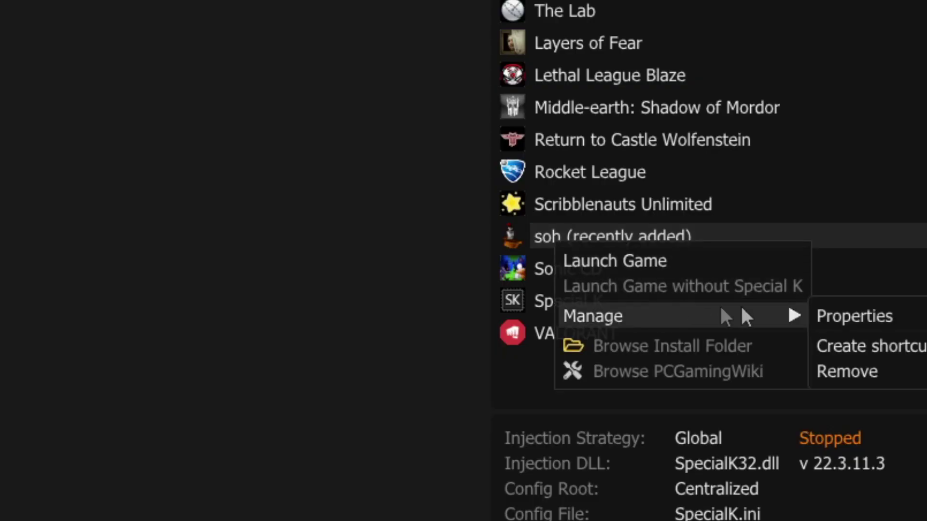
pyautogui.click(862, 317)
pyautogui.doubleClick(378, 220)
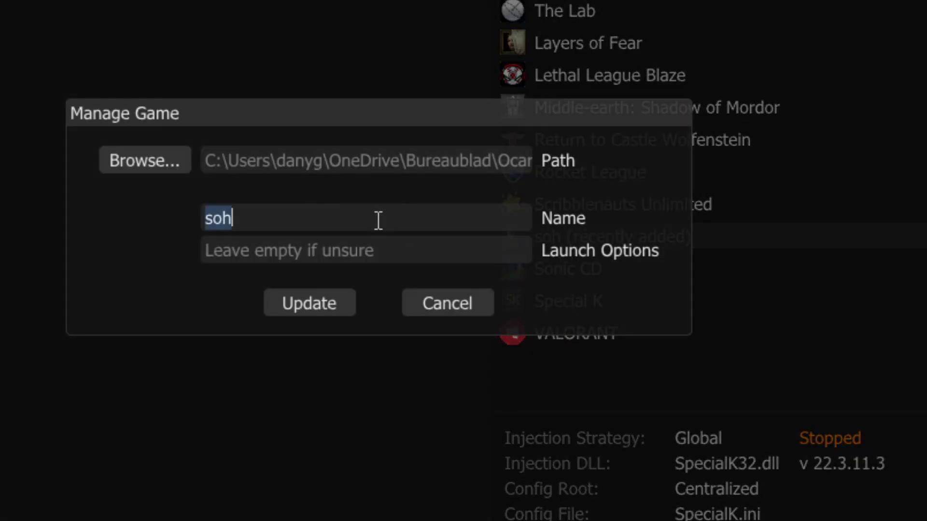
pyautogui.write('Legend of Zelda: Ocarina')
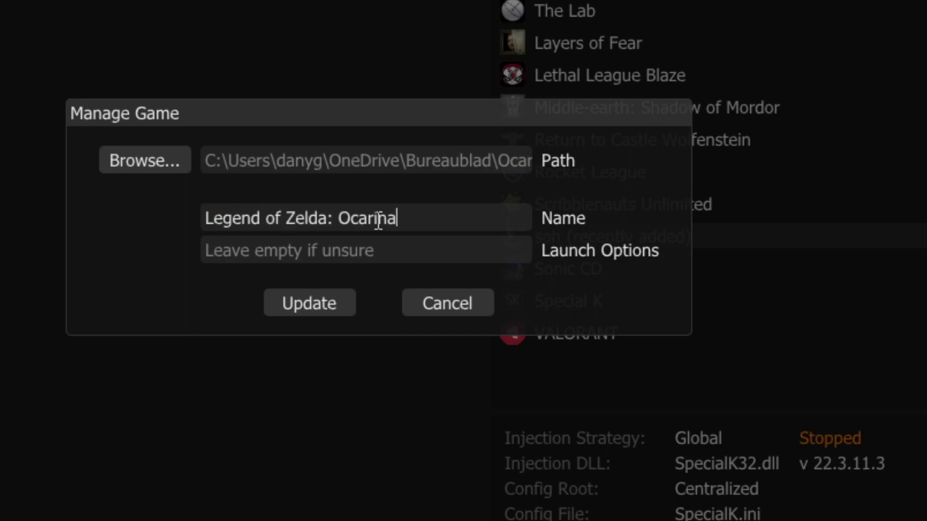
pyautogui.write(' of Time')
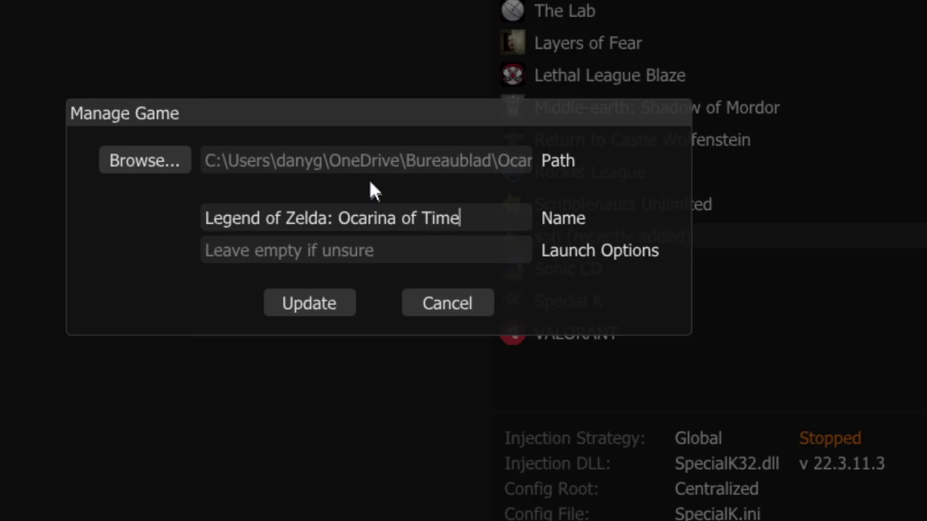
pyautogui.click(312, 310)
pyautogui.doubleClick(692, 72)
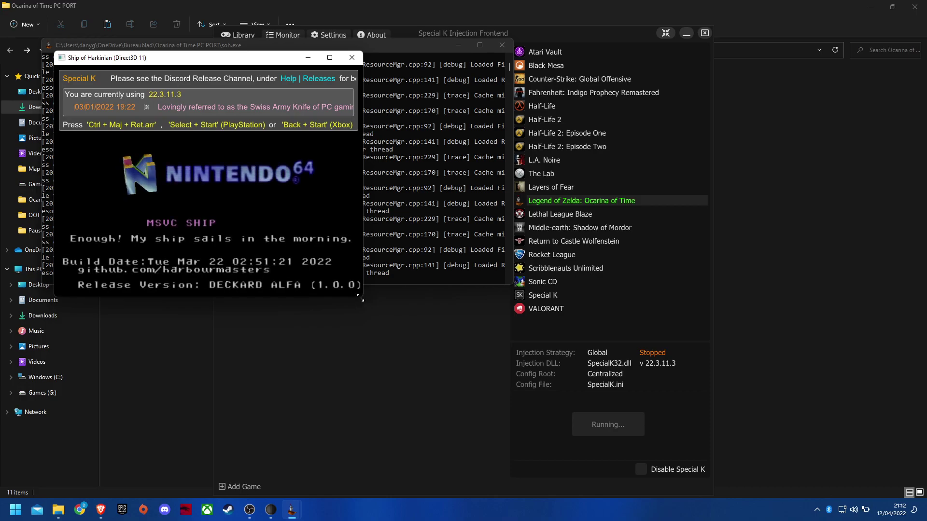
# Step: Maximize the game window and open the Special K control panel past the title screen
pyautogui.moveTo(363, 297); pyautogui.dragTo(516, 323)
pyautogui.press('super+Up')
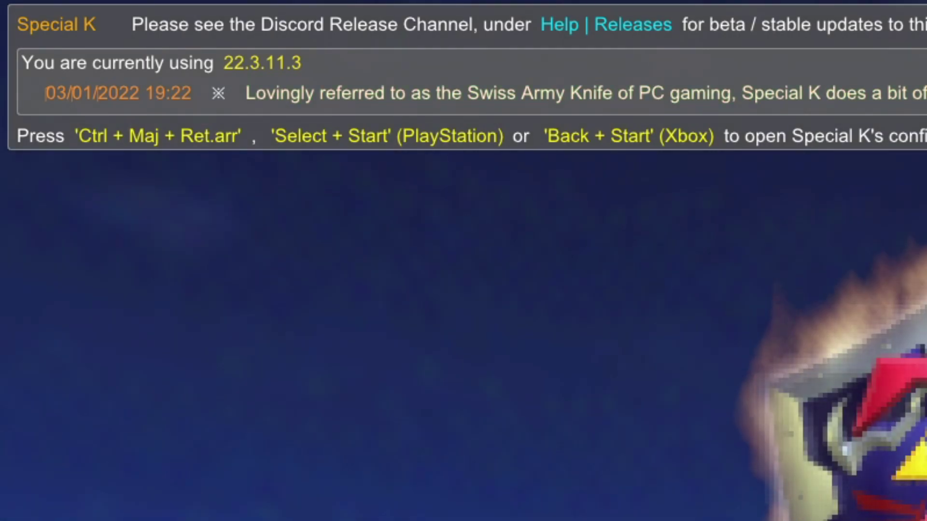
pyautogui.hotkey('ctrl', 'shift', 'BackSpace')
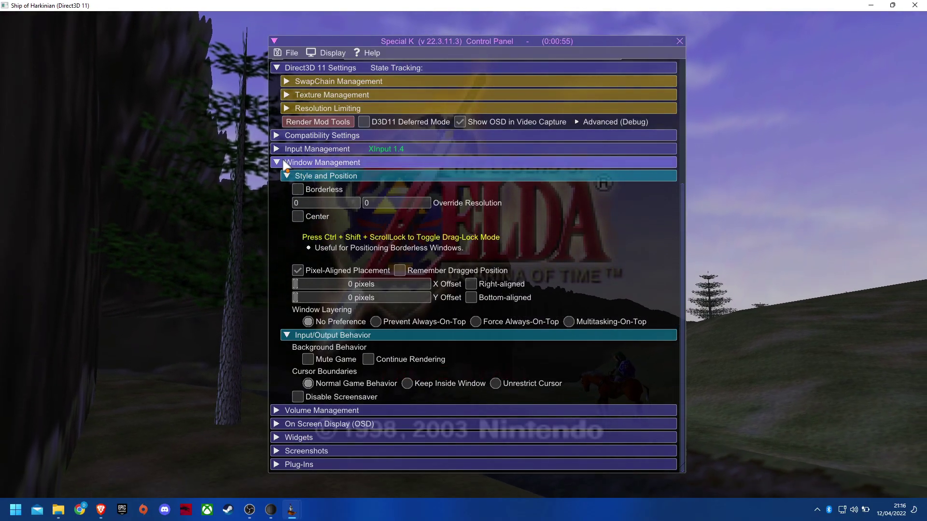
pyautogui.click(314, 162)
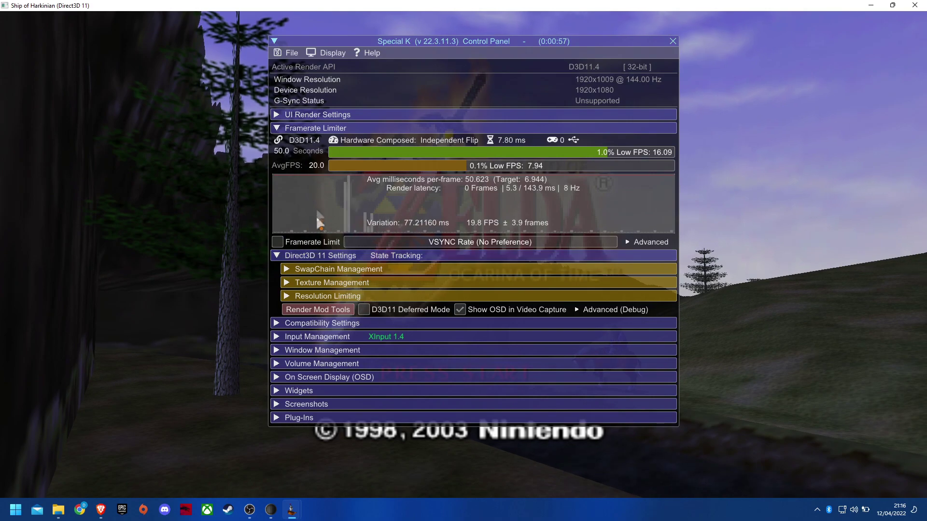
pyautogui.hotkey('ctrl', 'shift', 'BackSpace')
pyautogui.press('Return')
pyautogui.hotkey('ctrl', 'shift', 'BackSpace')
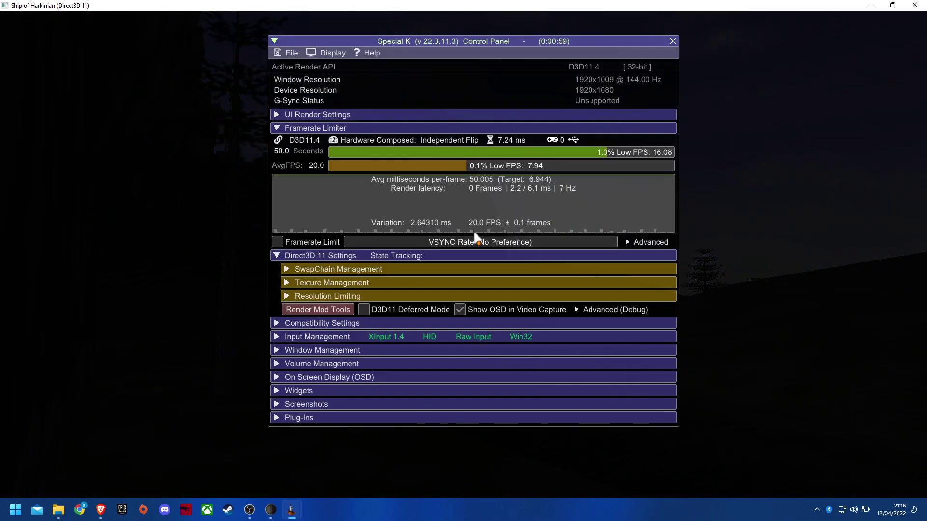
# Step: Dump a selected texture to disk from Render Mod Tools, then open My Mods\SpecialK
pyautogui.click(318, 309)
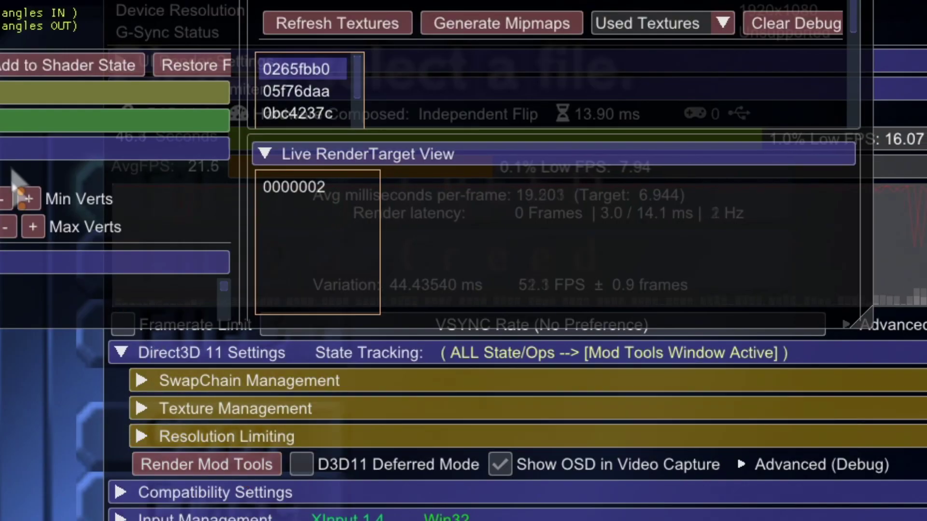
pyautogui.doubleClick(862, 314)
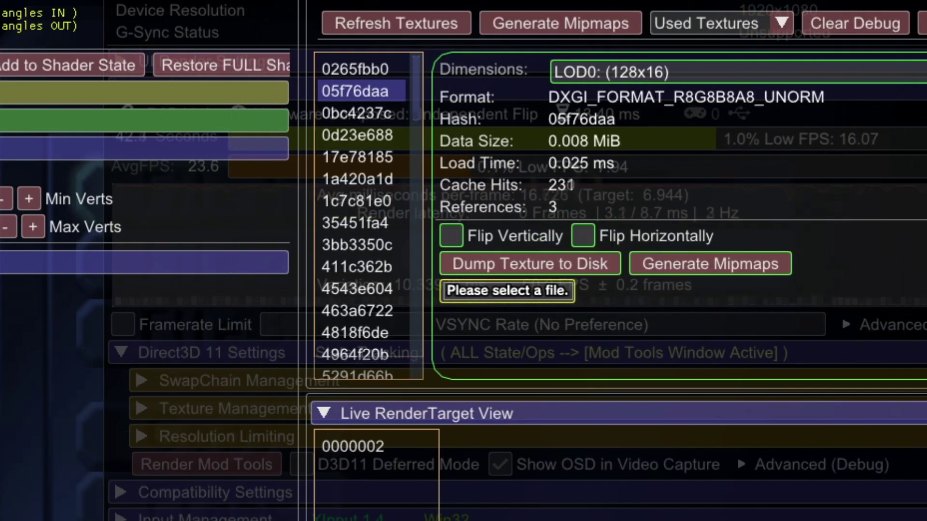
pyautogui.click(359, 157)
pyautogui.click(360, 223)
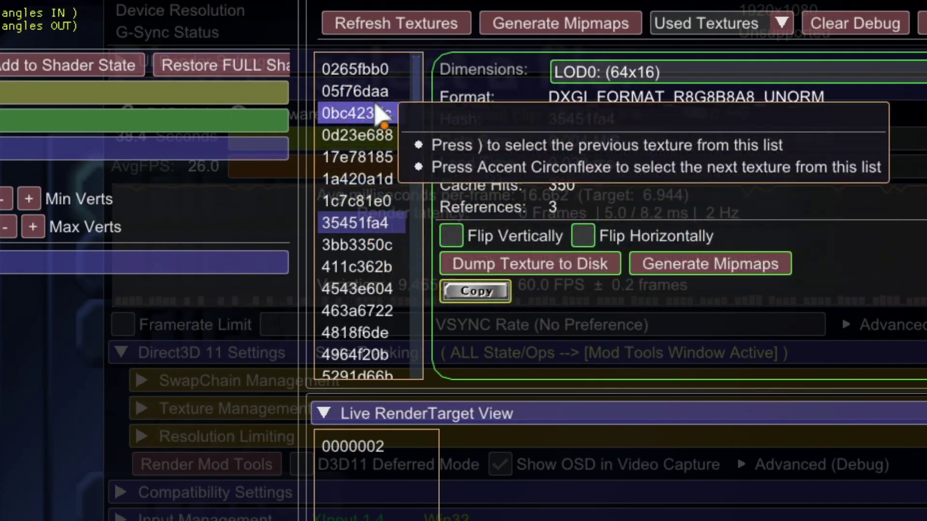
pyautogui.click(371, 69)
pyautogui.click(488, 266)
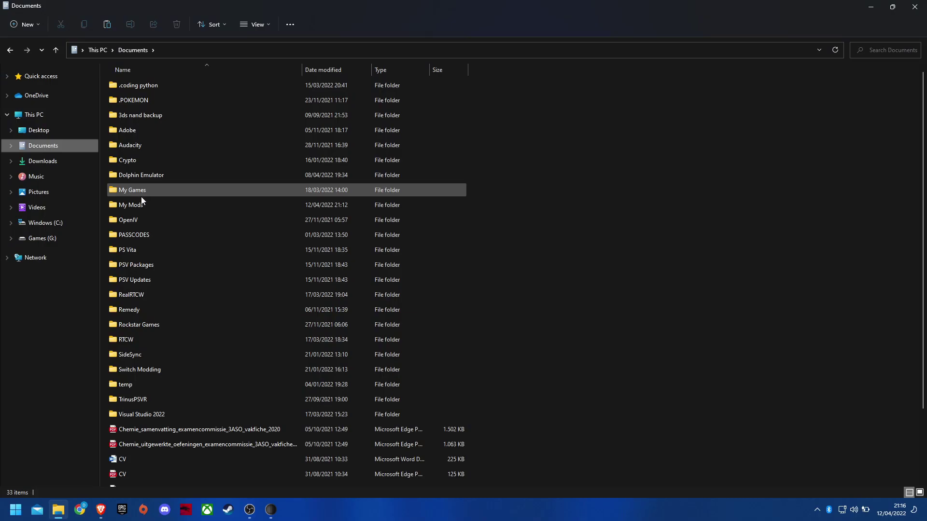
pyautogui.doubleClick(141, 196)
pyautogui.doubleClick(139, 91)
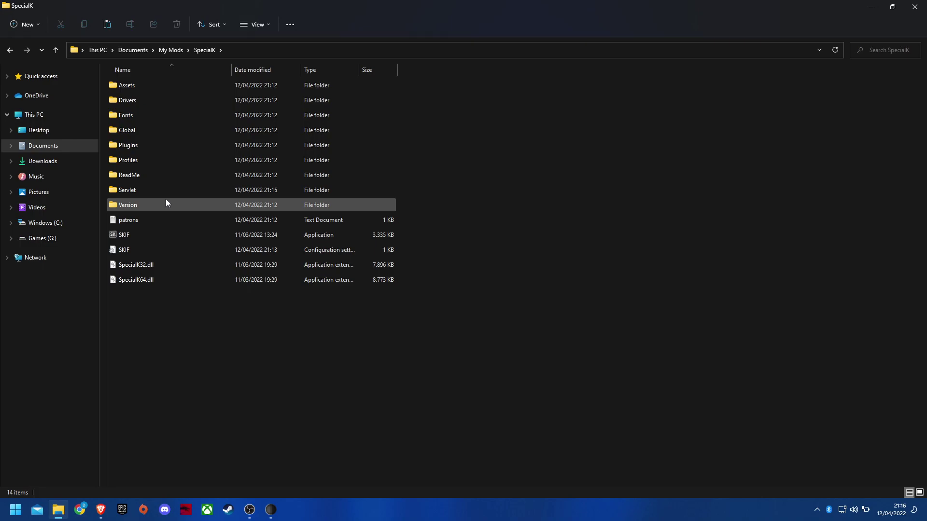
# Step: Navigate to the Profiles\soh.exe\SK_Res folder
pyautogui.doubleClick(139, 148)
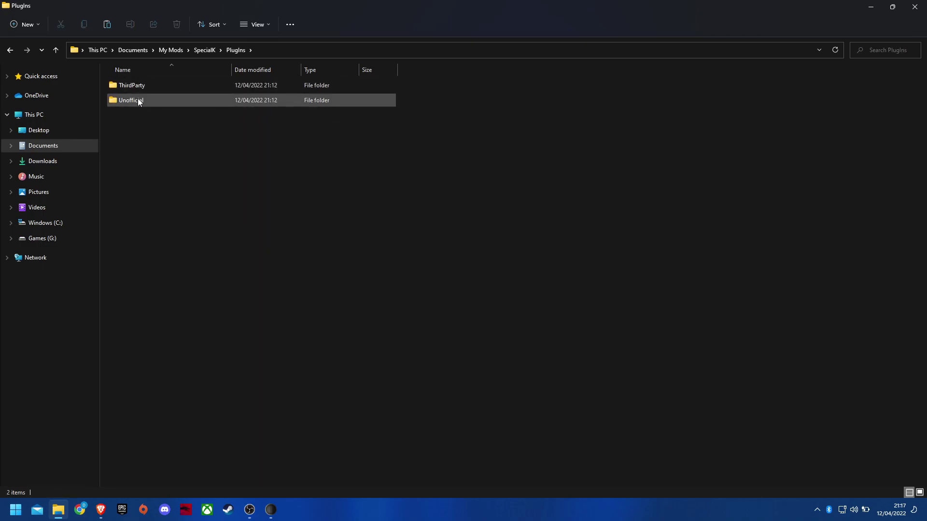
pyautogui.doubleClick(137, 100)
pyautogui.hotkey('alt', 'Left')
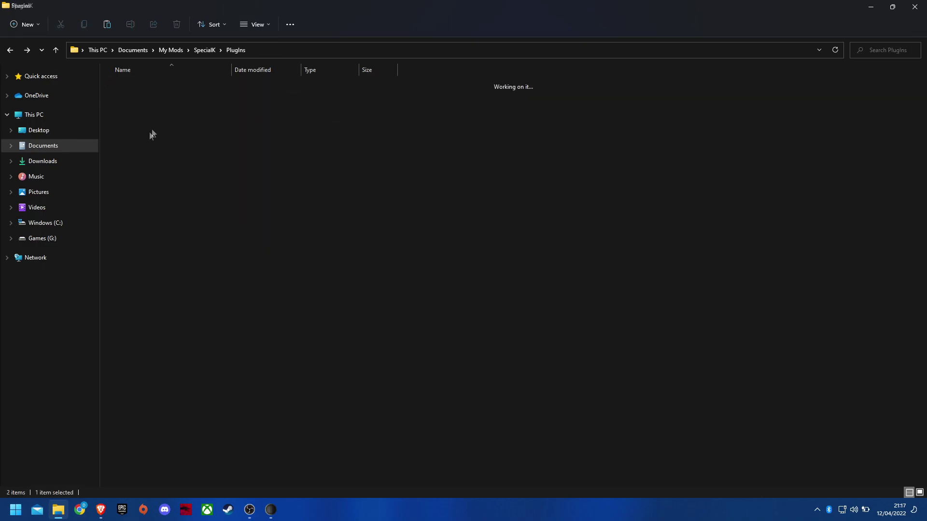
pyautogui.hotkey('alt', 'Left')
pyautogui.doubleClick(132, 155)
pyautogui.doubleClick(141, 99)
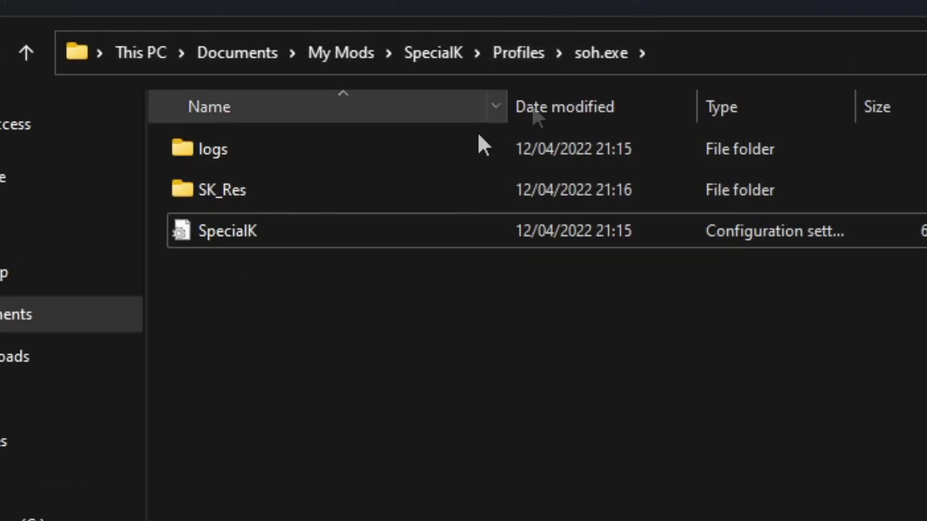
pyautogui.doubleClick(220, 191)
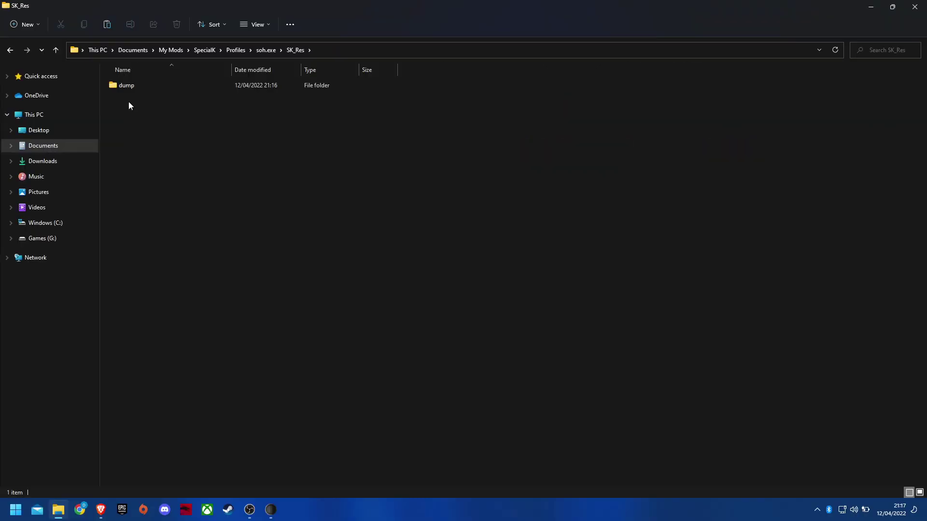
# Step: Create a new folder named inject in SK_Res and open it
pyautogui.rightClick(131, 102)
pyautogui.moveTo(172, 199)
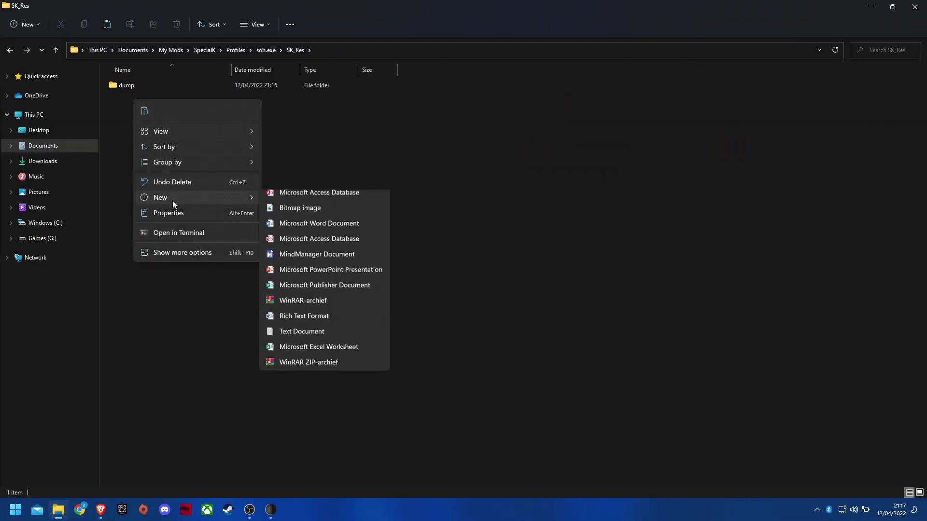
pyautogui.click(289, 198)
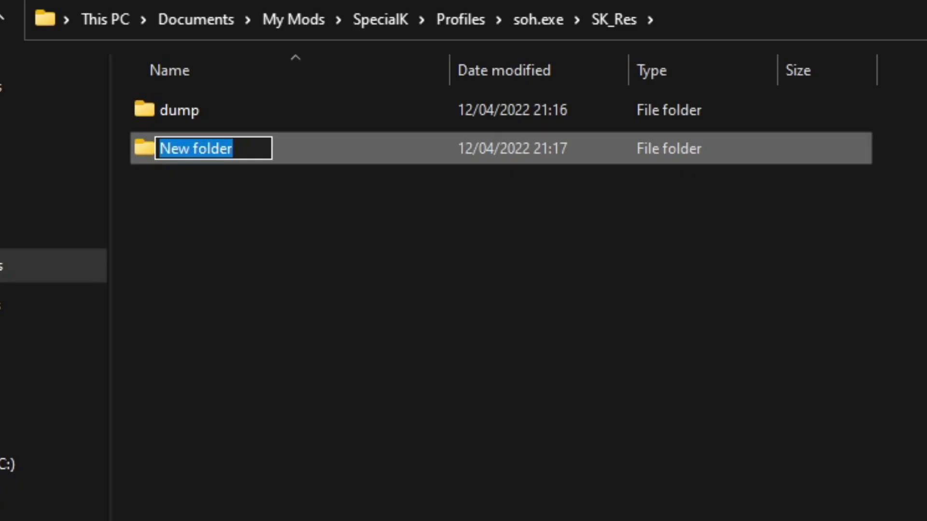
pyautogui.write('inject')
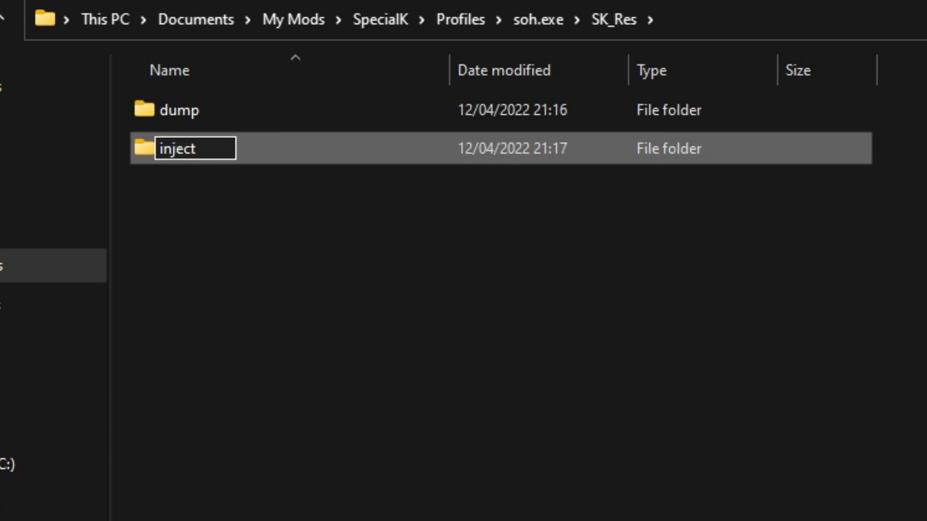
pyautogui.press('Return')
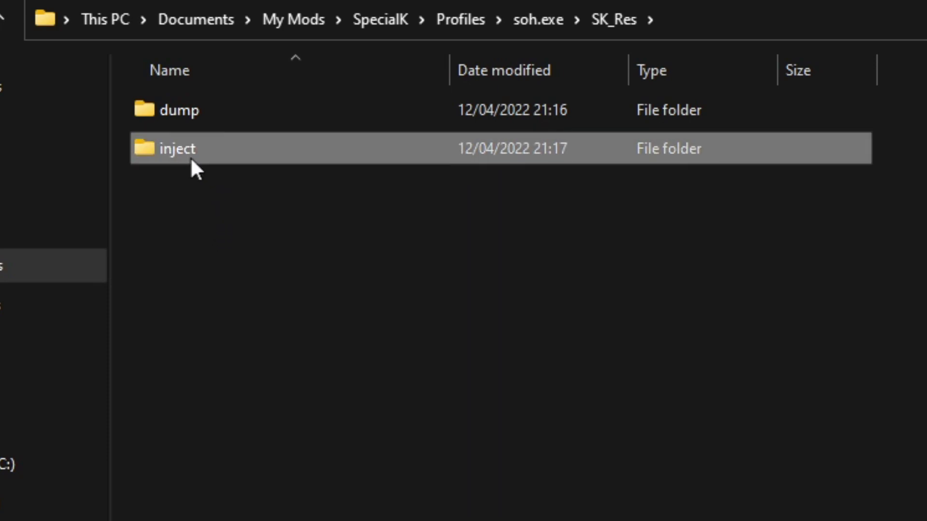
pyautogui.doubleClick(190, 155)
# Step: Create a textures folder inside inject and open it
pyautogui.rightClick(147, 108)
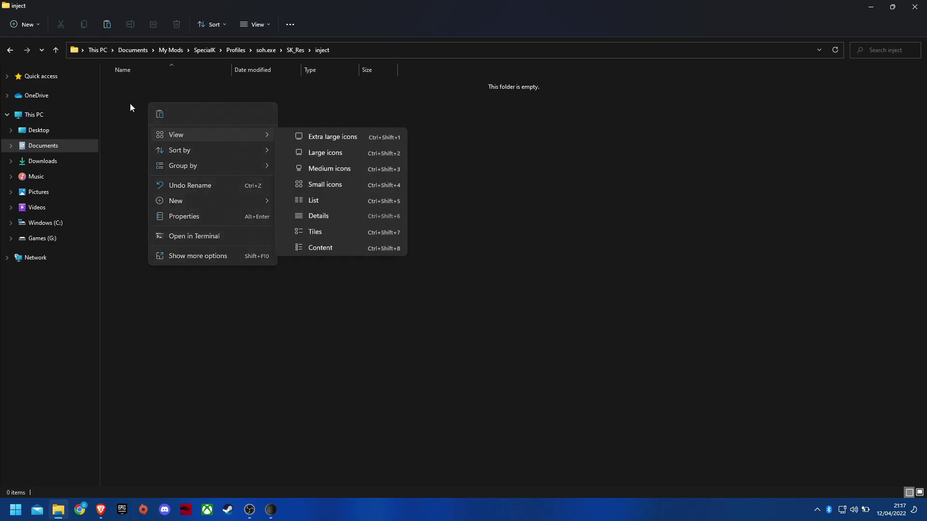
pyautogui.click(129, 103)
pyautogui.click(27, 24)
pyautogui.click(35, 47)
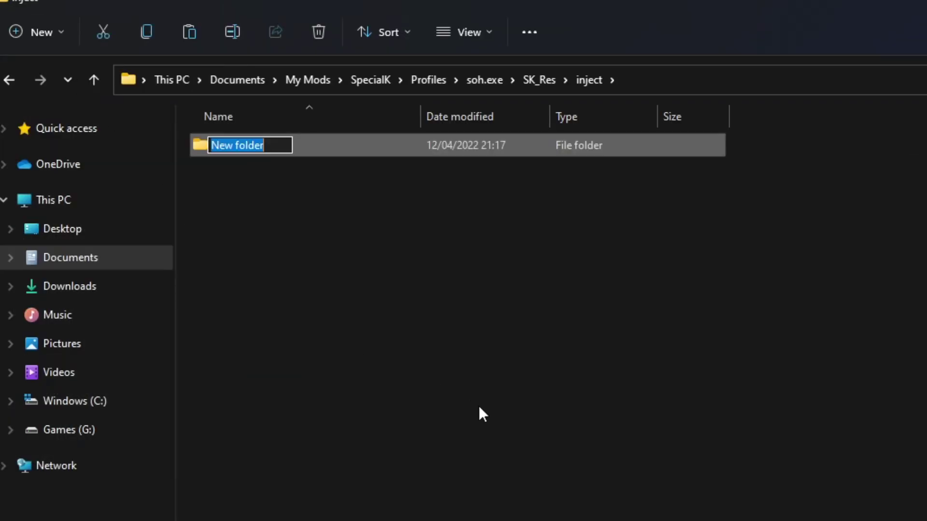
pyautogui.write('textures')
pyautogui.press('Return')
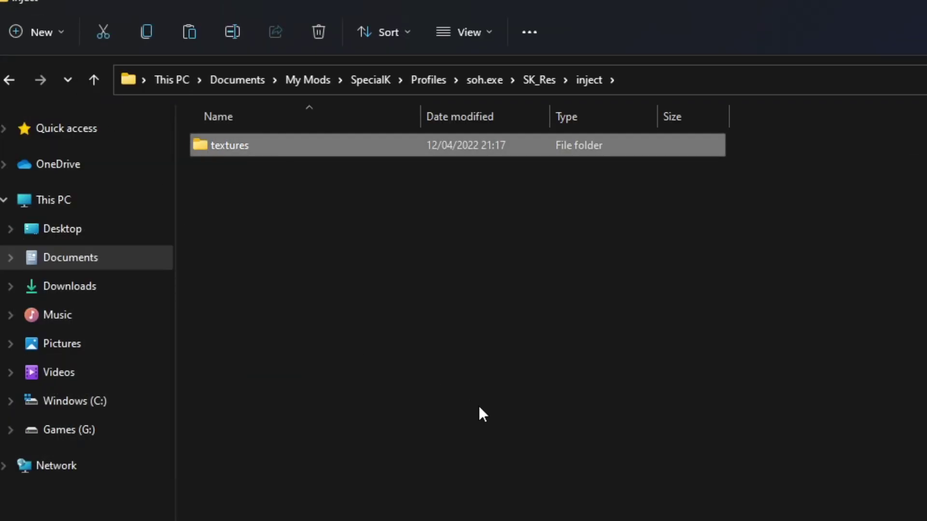
pyautogui.press('Return')
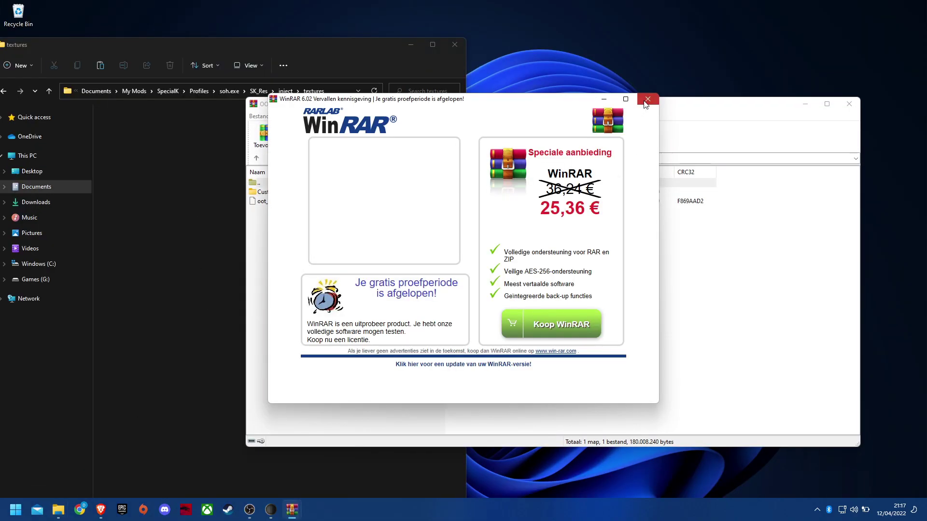
# Step: Extract the Custom HD texture pack folders and DDS files from WinRAR into inject\textures
pyautogui.click(645, 103)
pyautogui.doubleClick(293, 192)
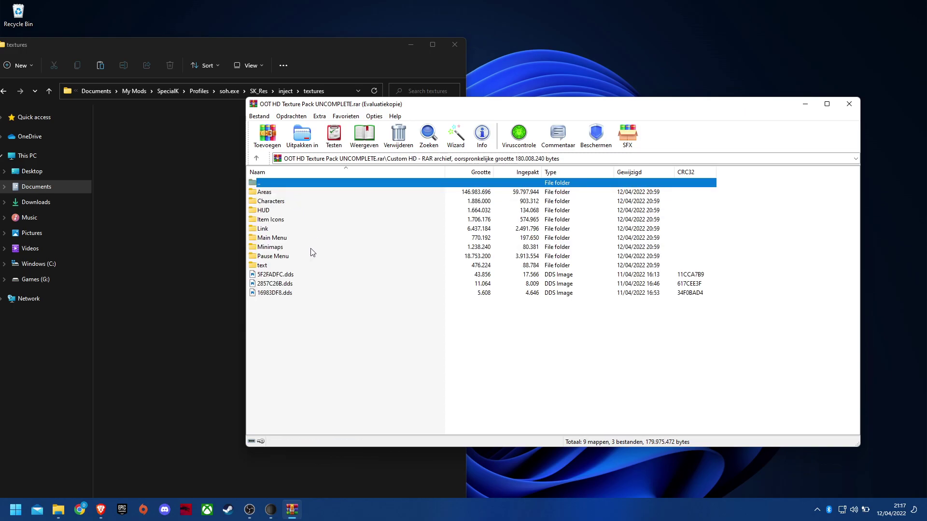
pyautogui.moveTo(429, 104); pyautogui.dragTo(663, 97)
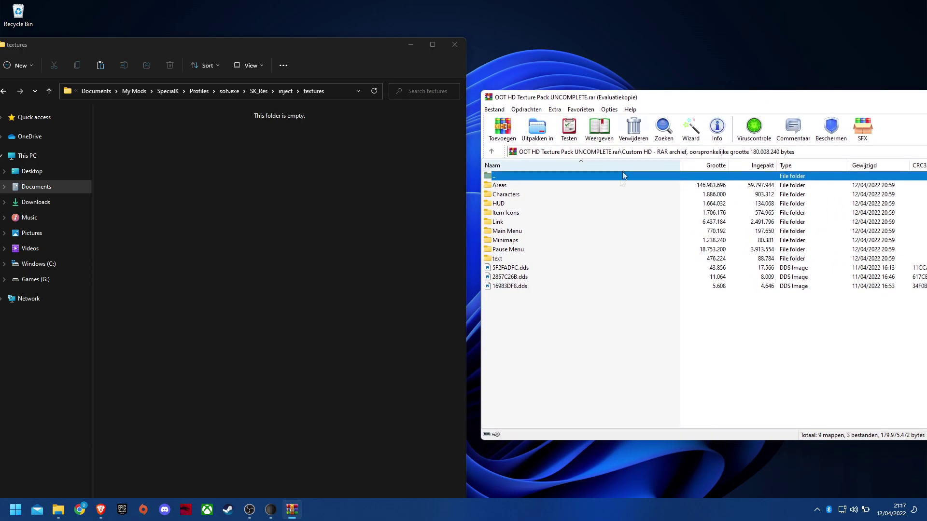
pyautogui.moveTo(583, 343); pyautogui.dragTo(514, 185)
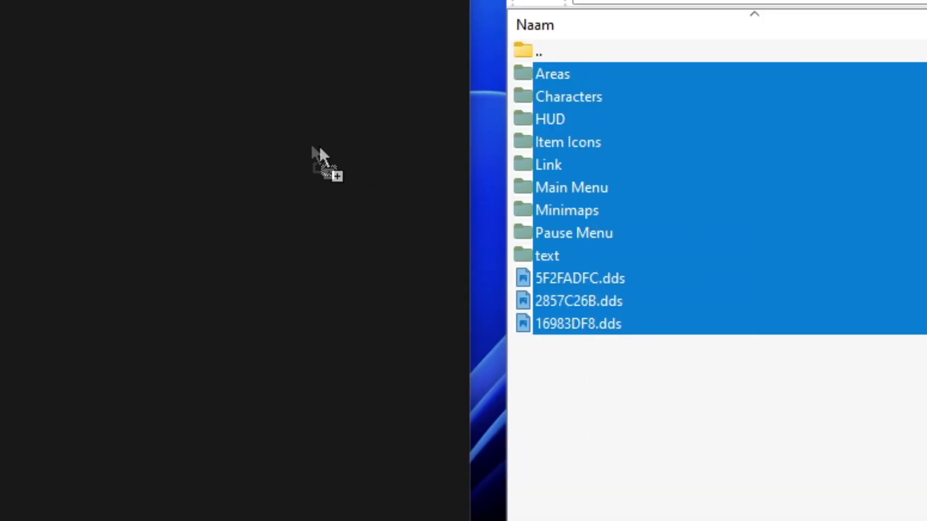
pyautogui.moveTo(319, 150); pyautogui.dragTo(292, 128)
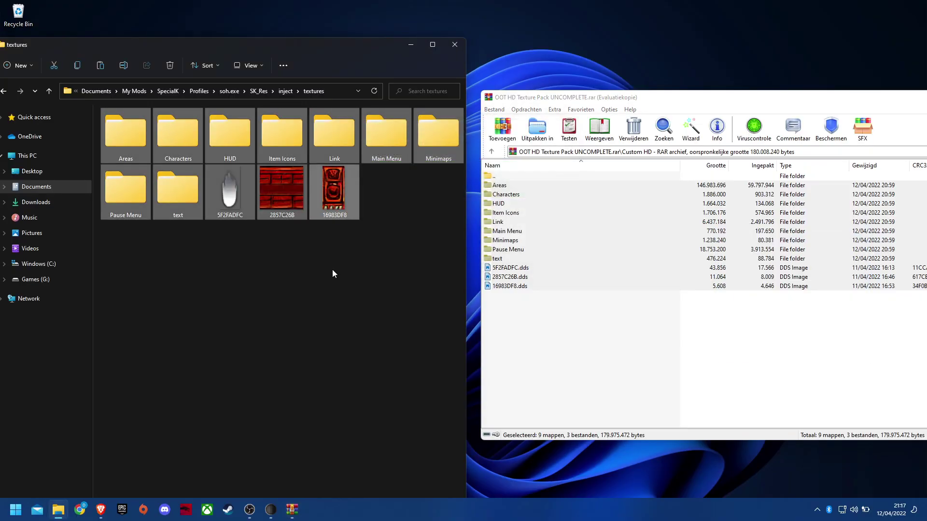
# Step: Close the WinRAR archive window and maximize File Explorer
pyautogui.click(333, 280)
pyautogui.click(553, 351)
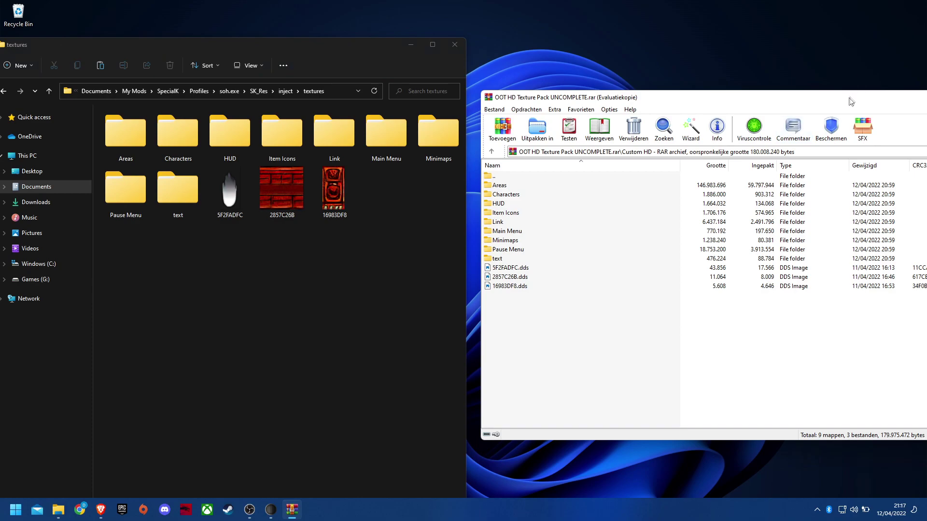
pyautogui.moveTo(849, 104); pyautogui.dragTo(459, 103)
pyautogui.click(694, 98)
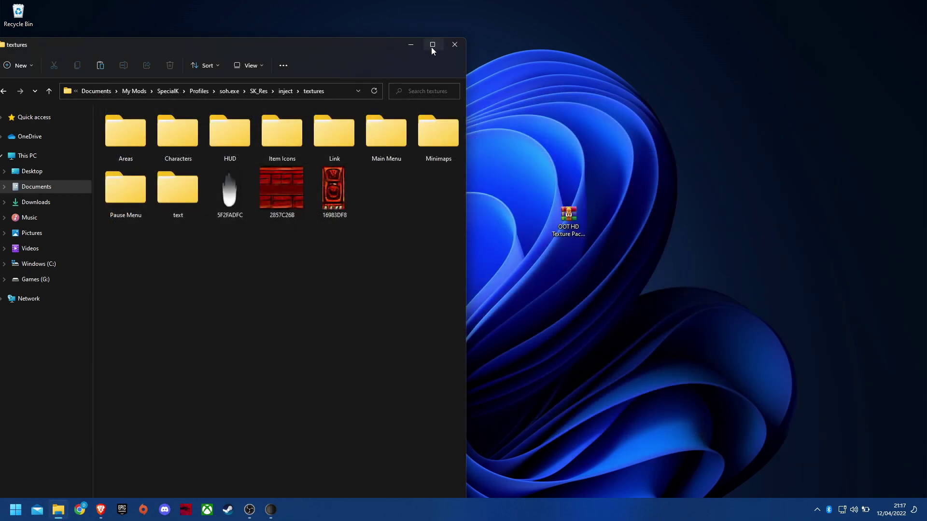
pyautogui.moveTo(431, 46)
pyautogui.click(427, 47)
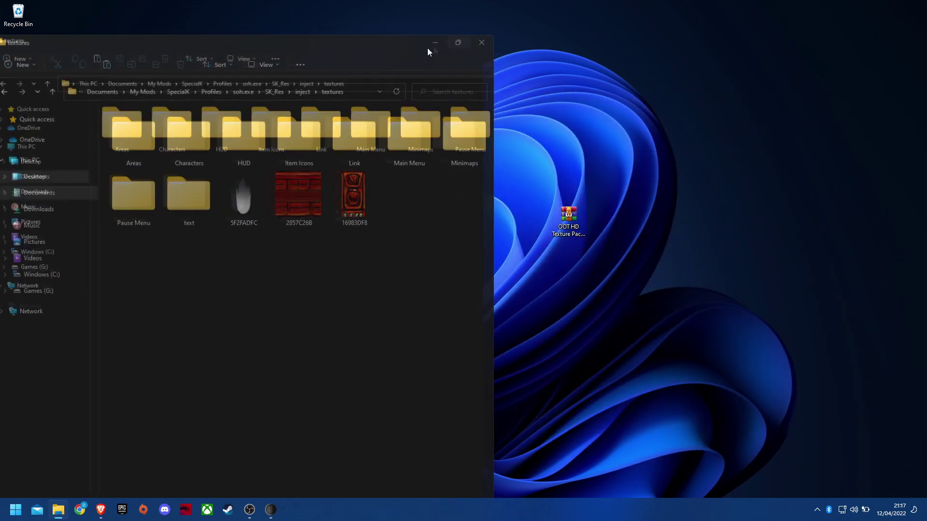
# Step: Browse the Areas textures, checking Common Dungeon and Hyrule Castle, then opening Lon Lon Ranch
pyautogui.doubleClick(136, 97)
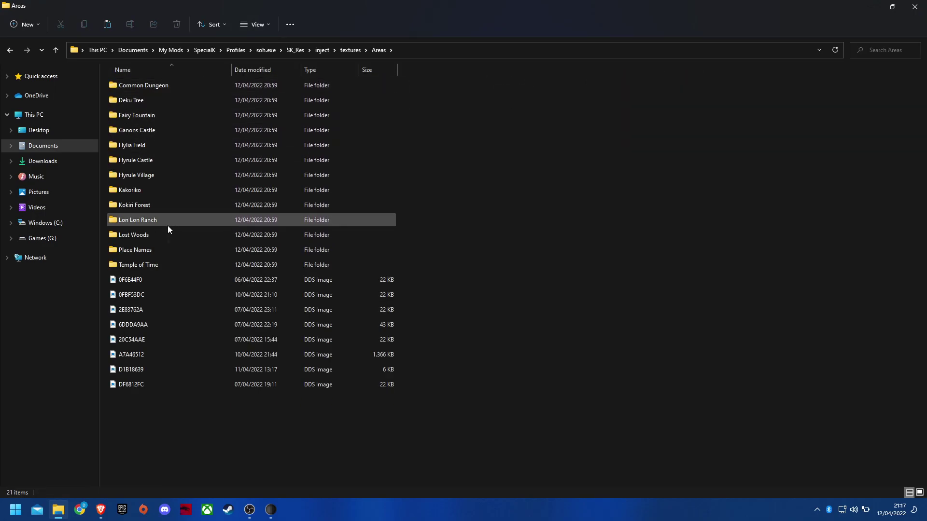
pyautogui.doubleClick(147, 90)
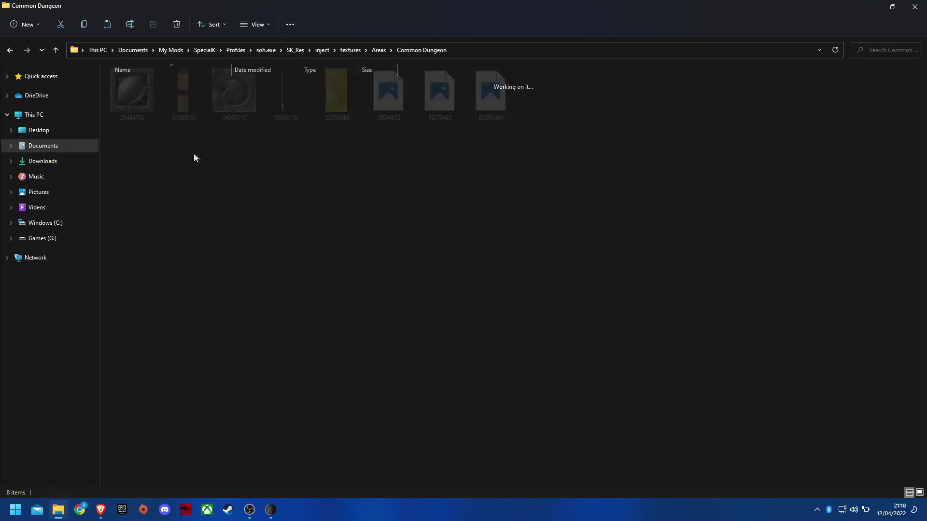
pyautogui.hotkey('alt', 'Left')
pyautogui.doubleClick(163, 164)
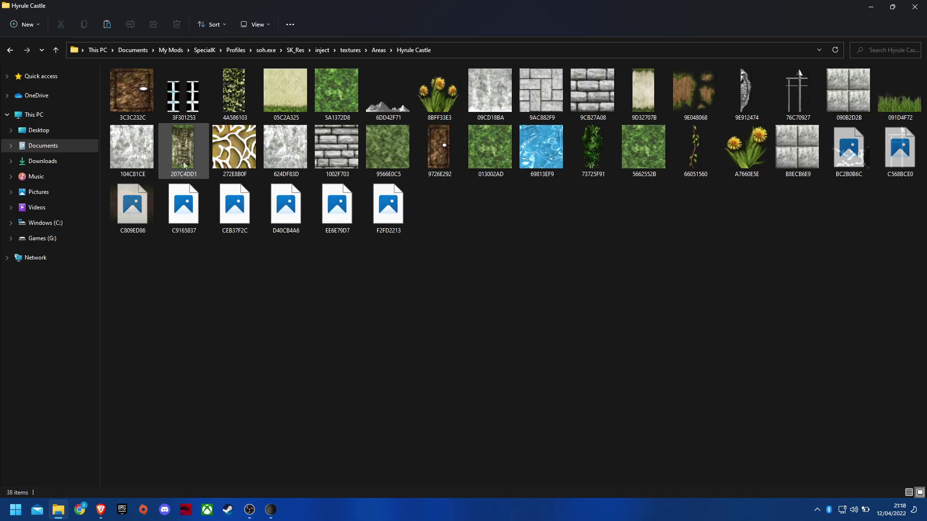
pyautogui.hotkey('alt', 'Left')
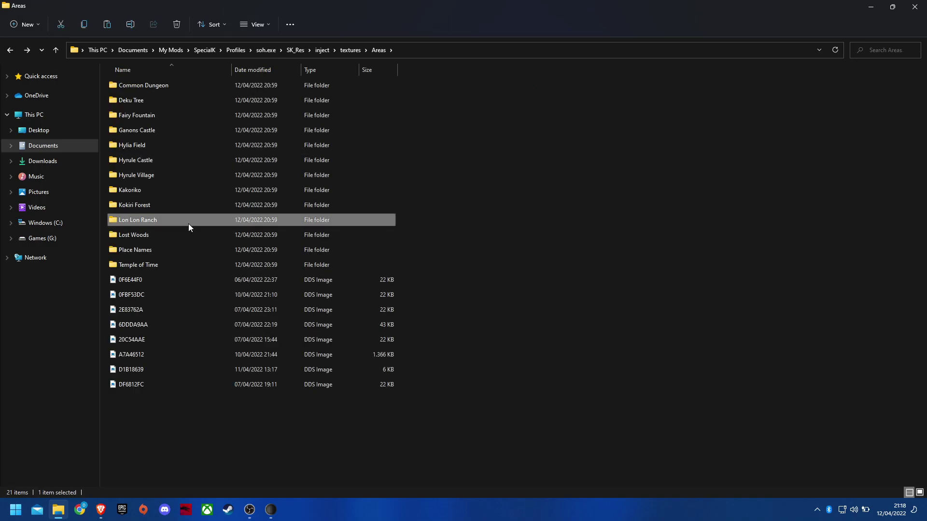
pyautogui.doubleClick(188, 222)
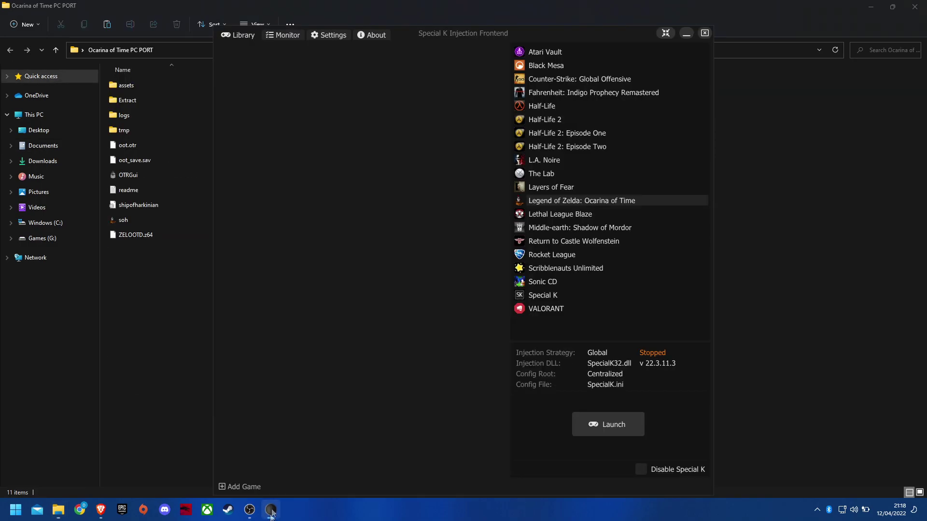
# Step: Launch Ocarina of Time with Special K injected, untick Borderless in Window Management, and maximize the window
pyautogui.doubleClick(568, 200)
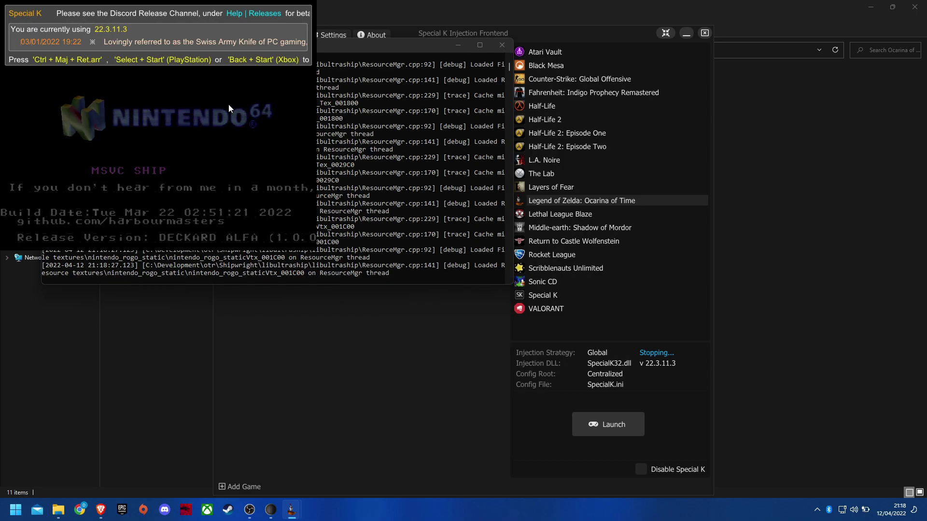
pyautogui.hotkey('ctrl', 'shift', 'BackSpace')
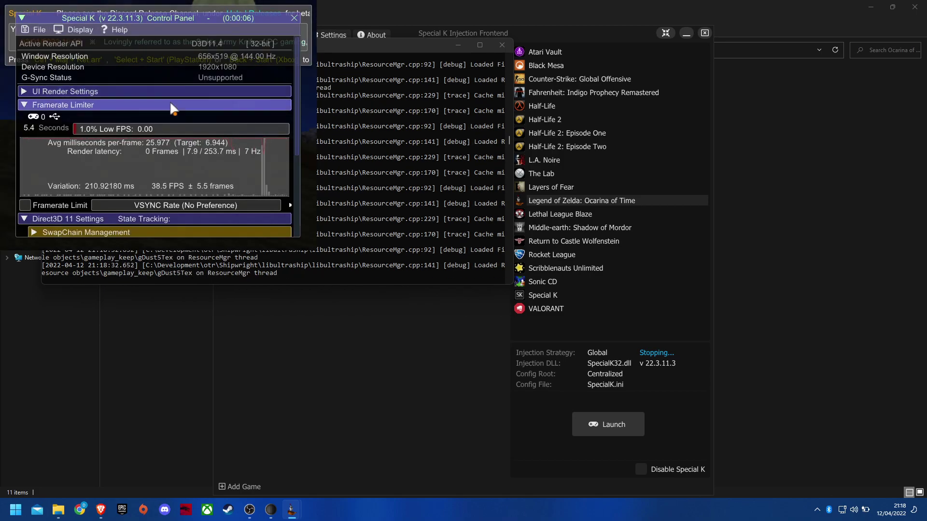
pyautogui.scroll(-5, 120, 175)
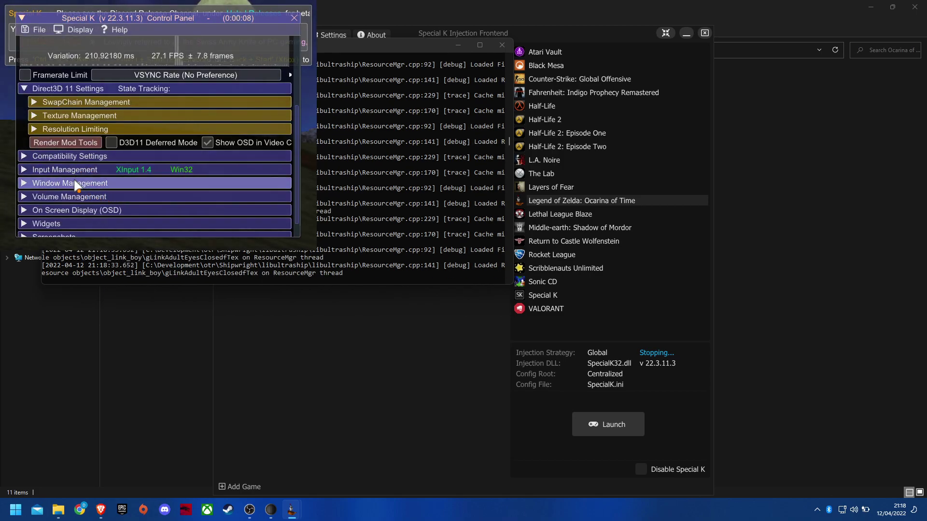
pyautogui.click(75, 184)
pyautogui.scroll(-2, 82, 190)
pyautogui.click(45, 166)
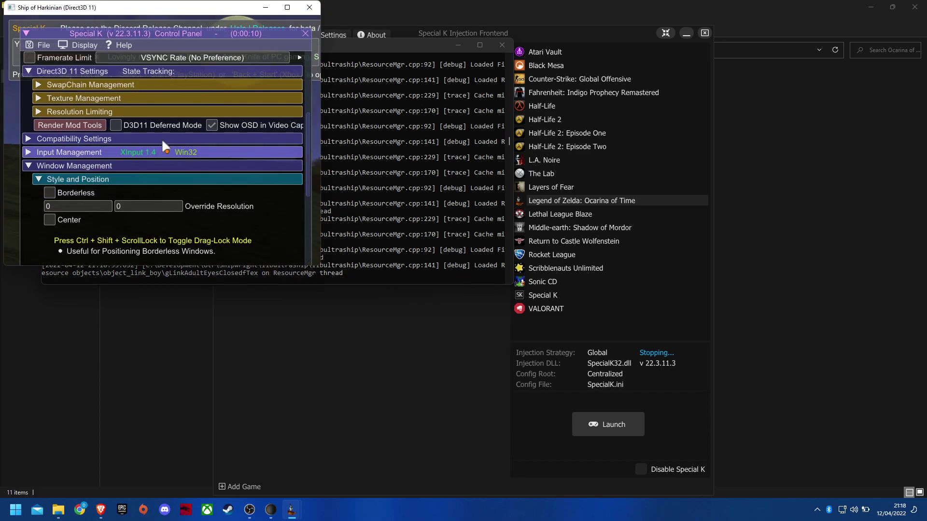
pyautogui.doubleClick(280, 7)
pyautogui.hotkey('ctrl', 'shift', 'BackSpace')
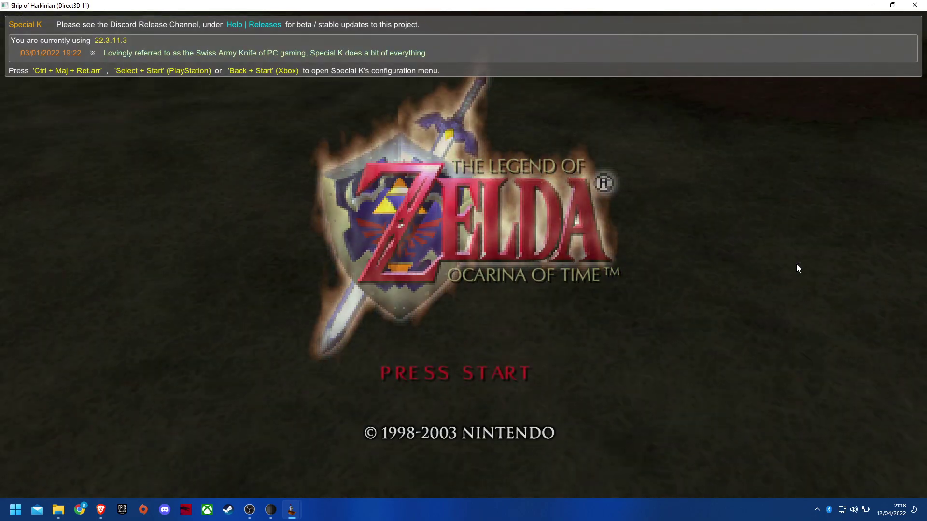
# Step: Leave the title screen and look at the Lon Lon Ranch sign in first-person, then walk toward the gate
pyautogui.press('Return')
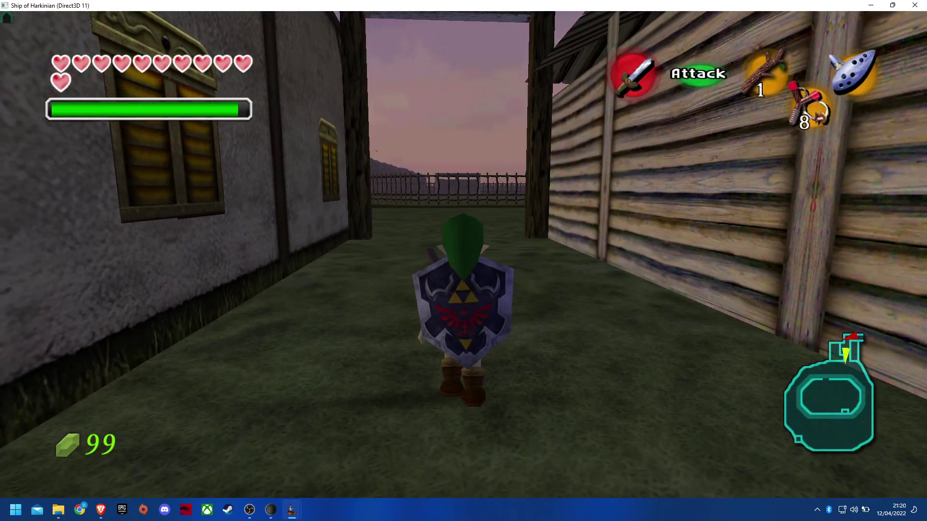
pyautogui.press('Up')
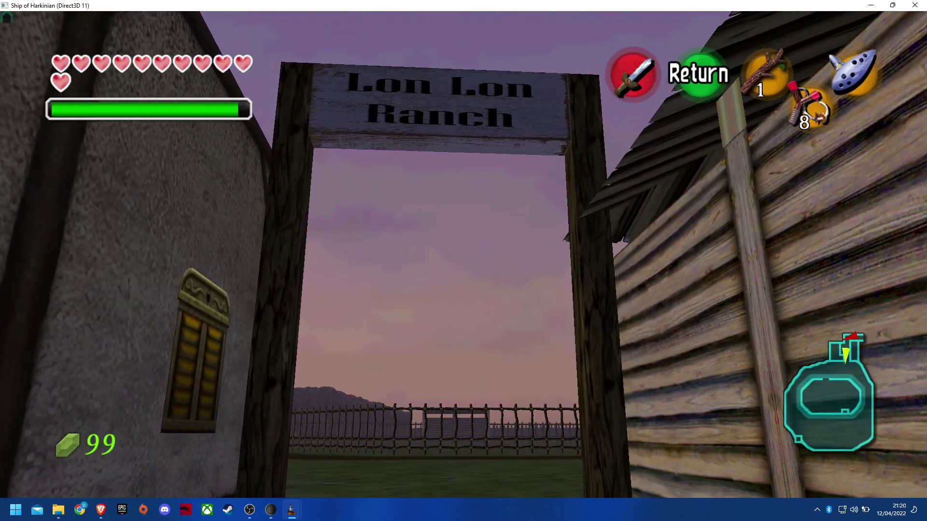
pyautogui.press('Up')
pyautogui.press('Up')
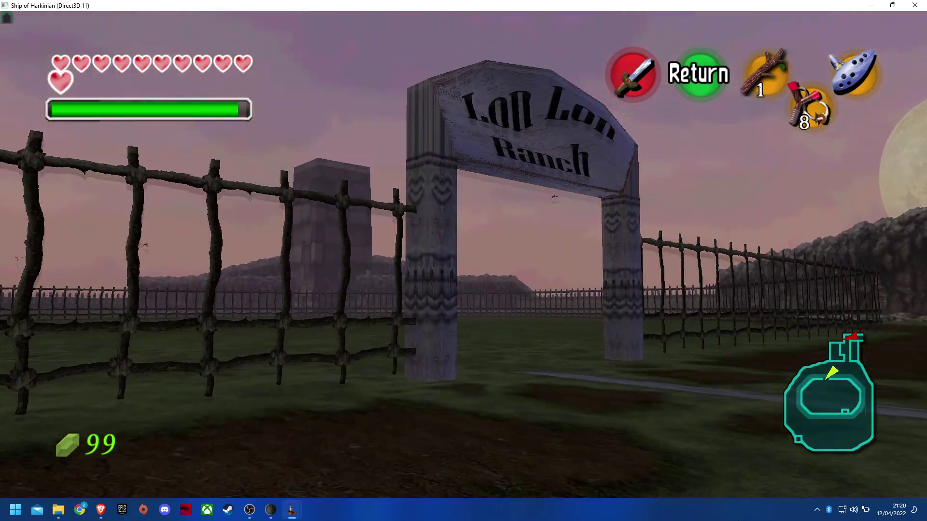
pyautogui.press('Up')
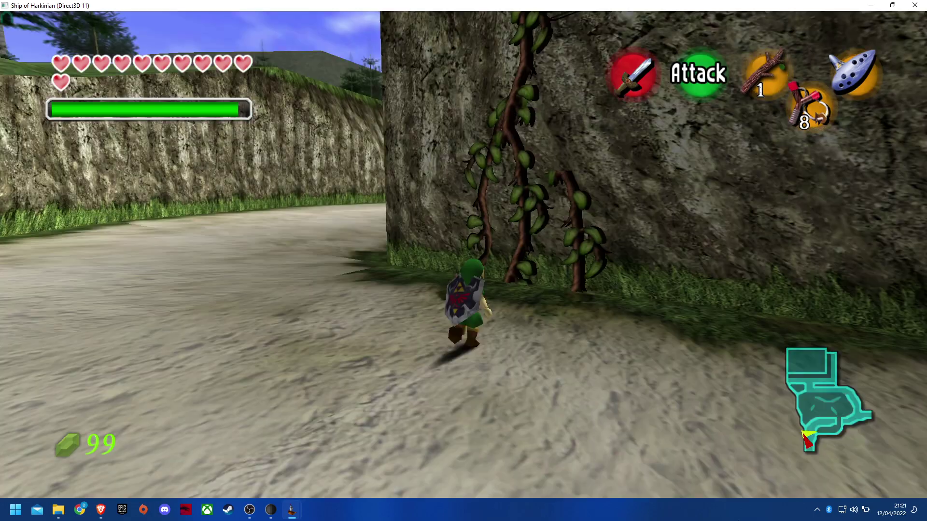
# Step: Grab the vine-covered wall and climb Link up onto the top ledge
pyautogui.press('Up')
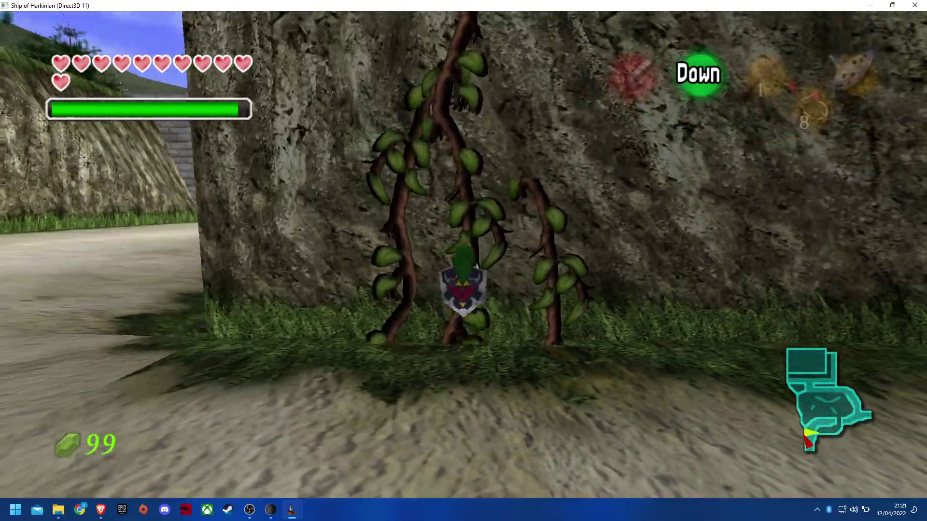
pyautogui.press('Up')
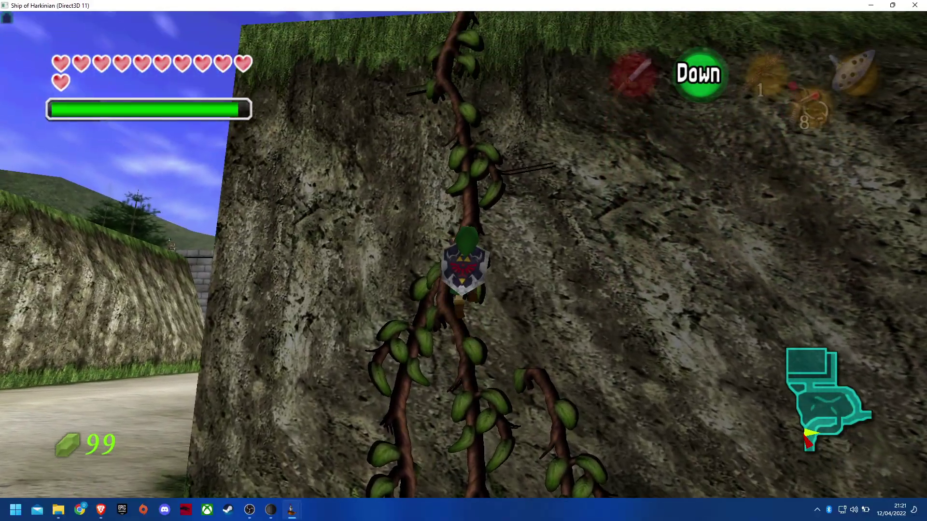
pyautogui.press('Up')
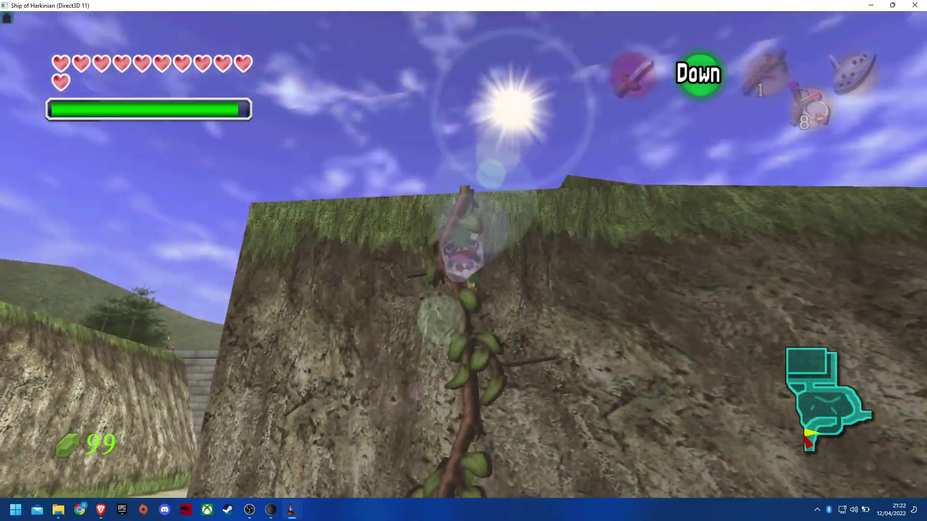
pyautogui.press('Up')
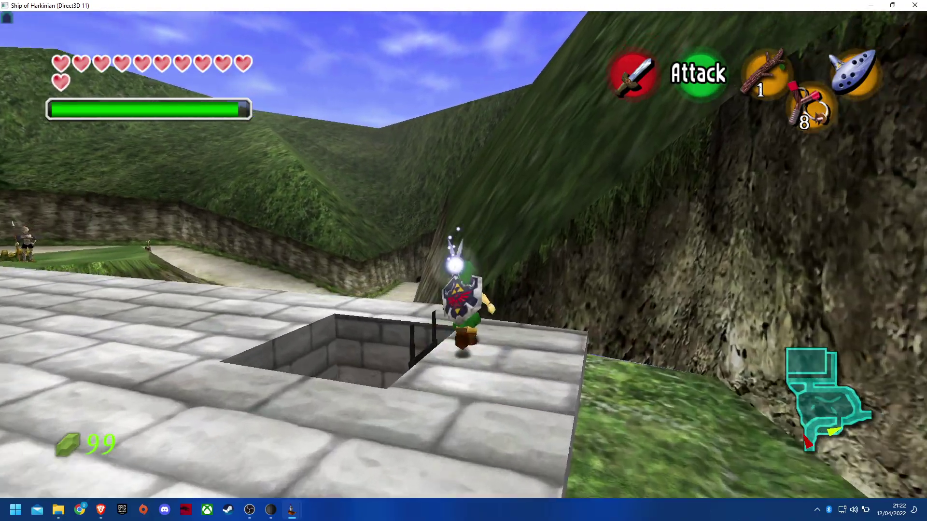
# Step: Run along the dirt path past the wooden sign and crawl into the tunnel
pyautogui.press('Up')
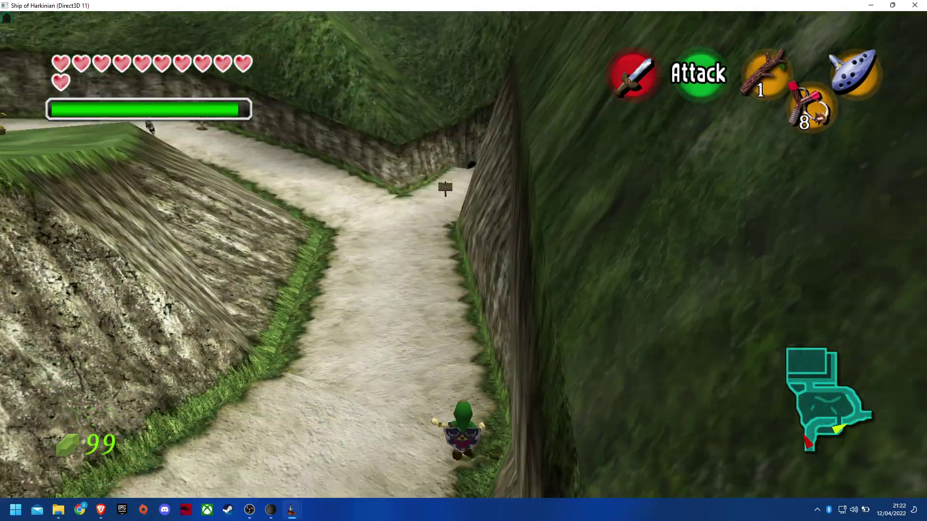
pyautogui.press('Up')
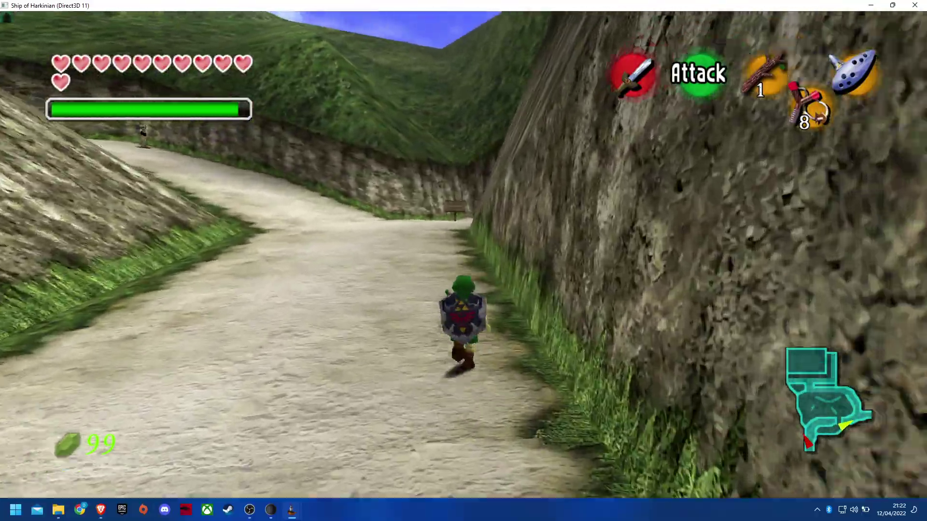
pyautogui.press('Up')
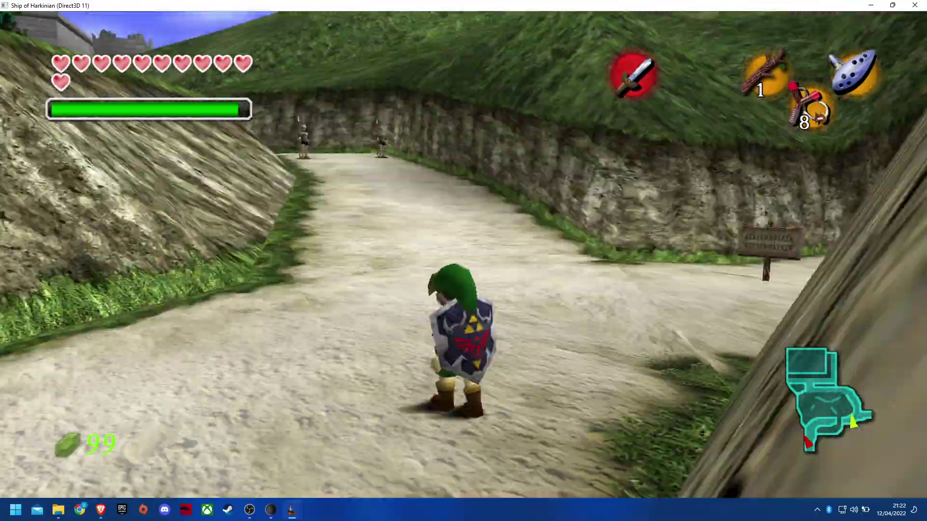
pyautogui.press('Up')
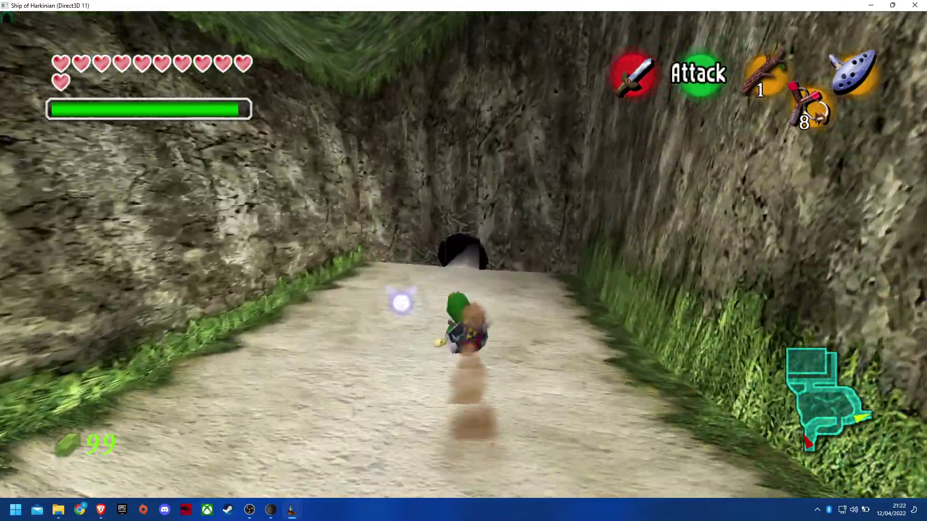
pyautogui.press('Up')
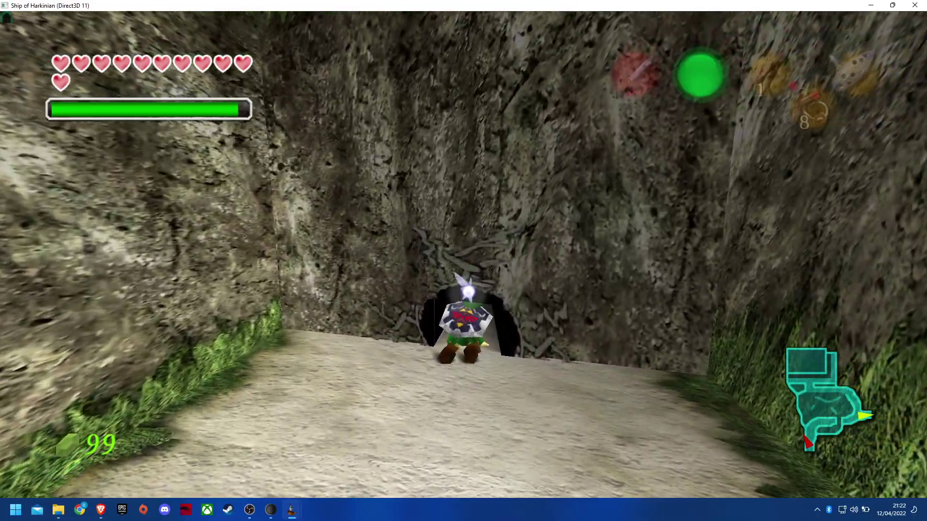
pyautogui.press('Up')
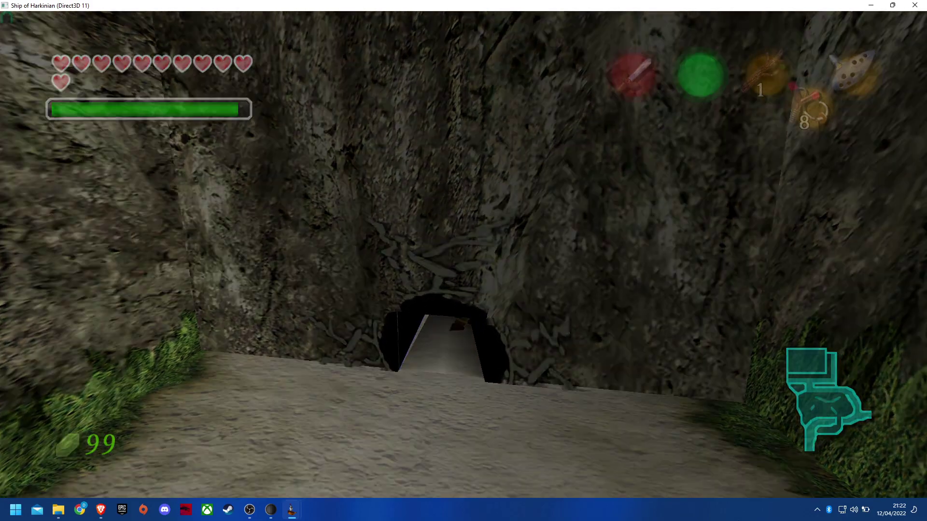